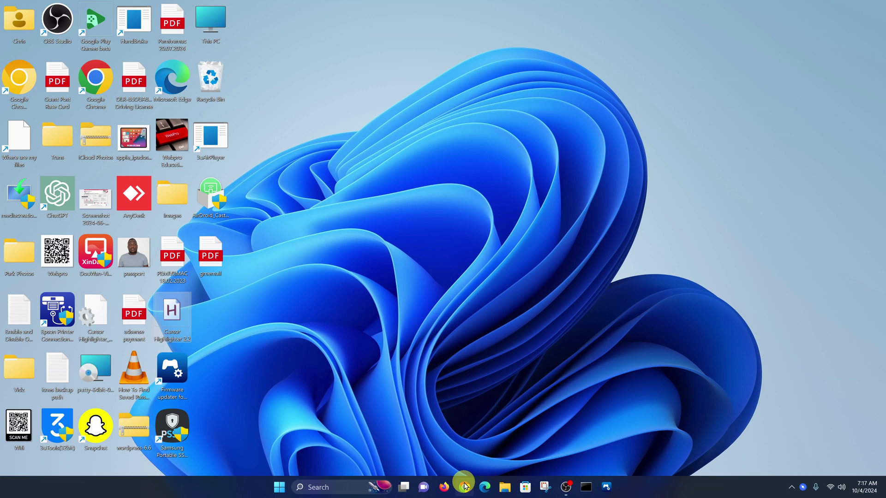
- Open Chrome and go to store.steampowered.com using the 'steampo' address suggestion
{"action": "left_click", "coordinate": [465, 488]}
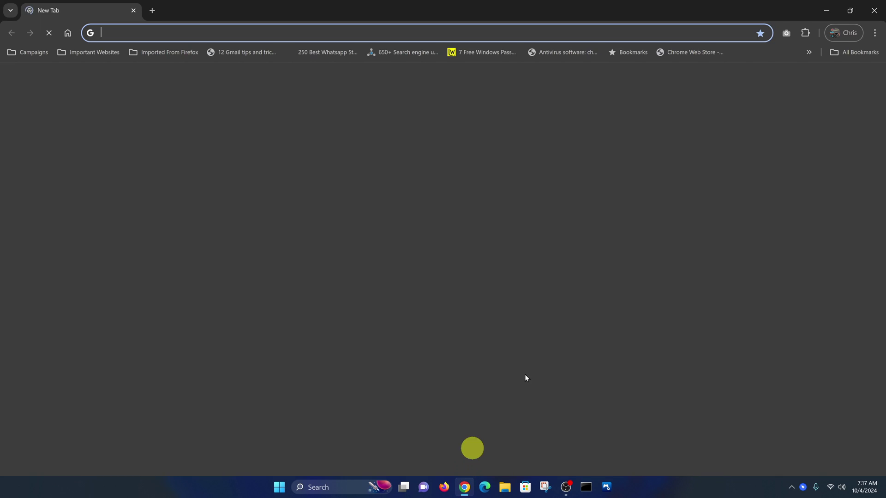
{"action": "left_click", "coordinate": [501, 35]}
{"action": "type", "text": "steam"}
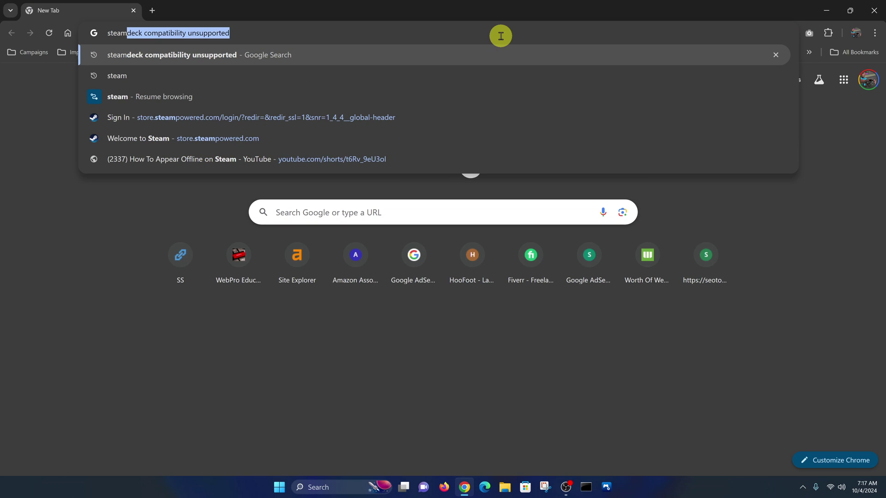
{"action": "type", "text": "po"}
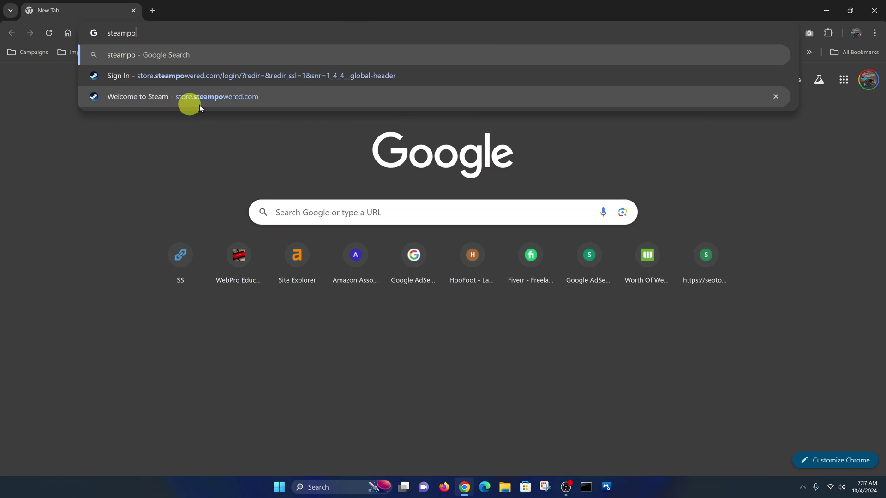
{"action": "left_click", "coordinate": [201, 103]}
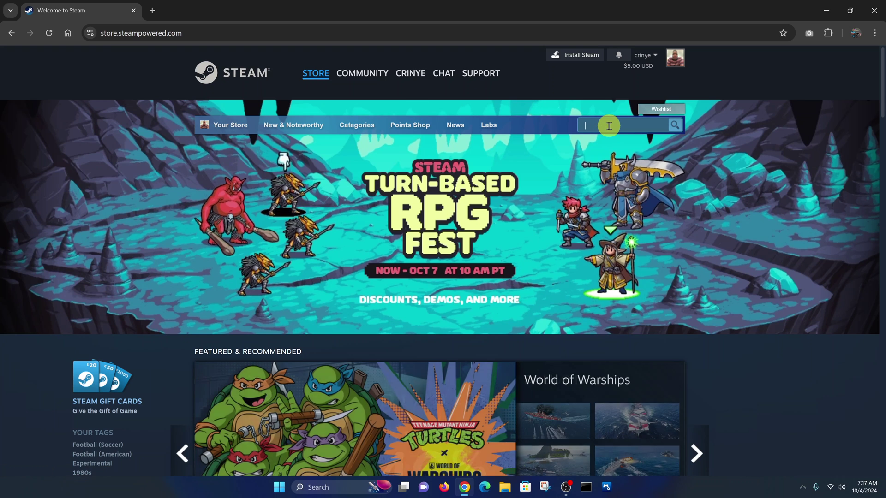
- Search the Steam store for 'fc25' and open the EA SPORTS FC™ 25 result
{"action": "type", "text": "fc"}
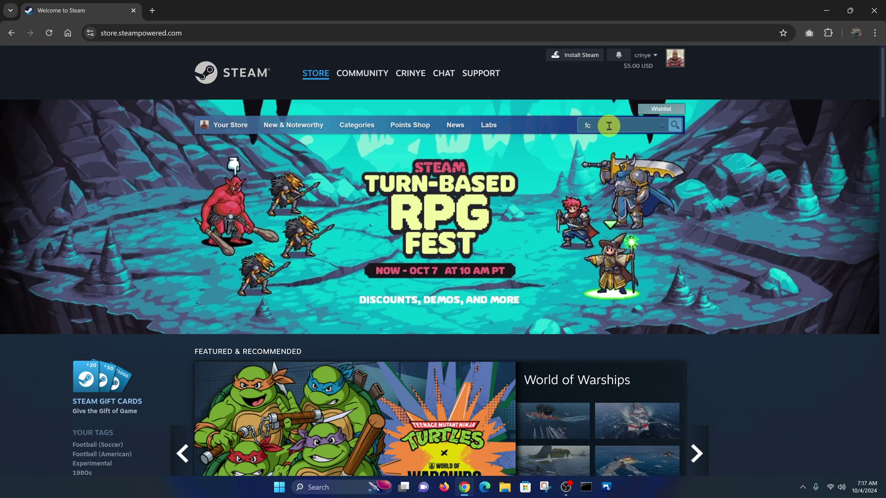
{"action": "type", "text": "25"}
{"action": "key", "text": "Return"}
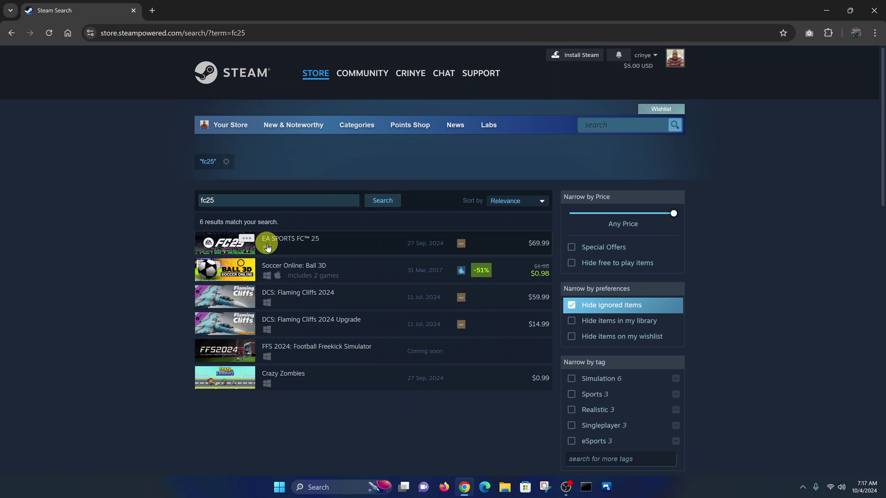
{"action": "mouse_move", "coordinate": [287, 243]}
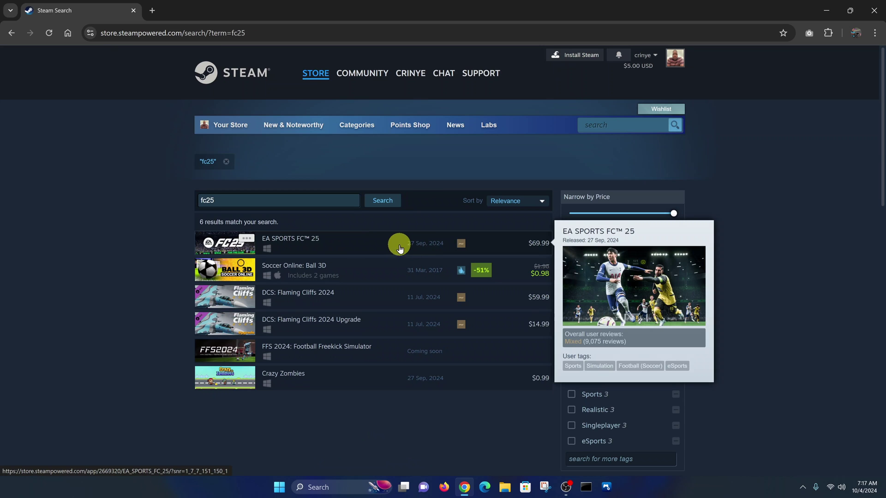
{"action": "left_click", "coordinate": [377, 244]}
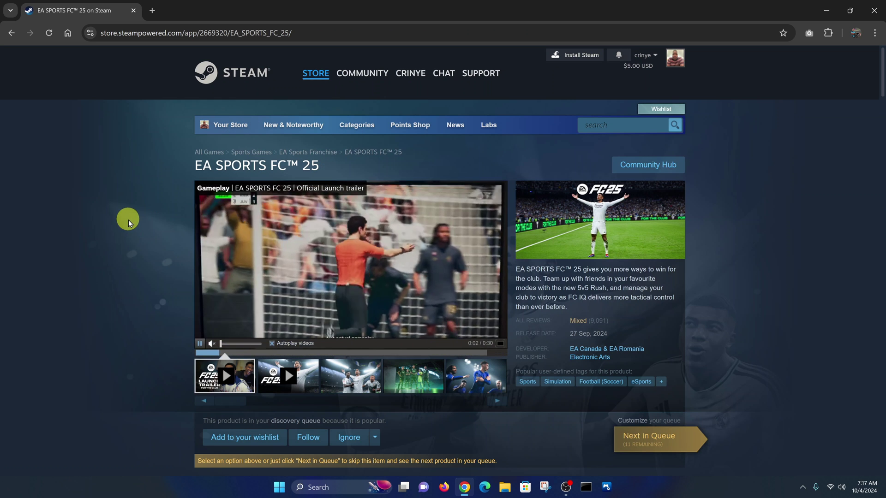
- Scroll to System Requirements and highlight the 8 GB RAM and 100 GB storage lines
{"action": "scroll", "coordinate": [129, 222], "scroll_direction": "down", "scroll_amount": 3}
{"action": "scroll", "coordinate": [129, 220], "scroll_direction": "down", "scroll_amount": 2}
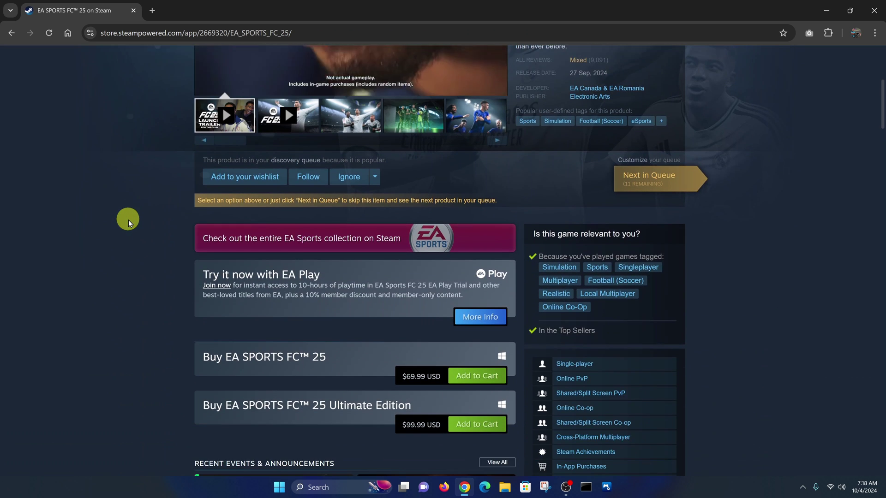
{"action": "scroll", "coordinate": [128, 220], "scroll_direction": "down", "scroll_amount": 3}
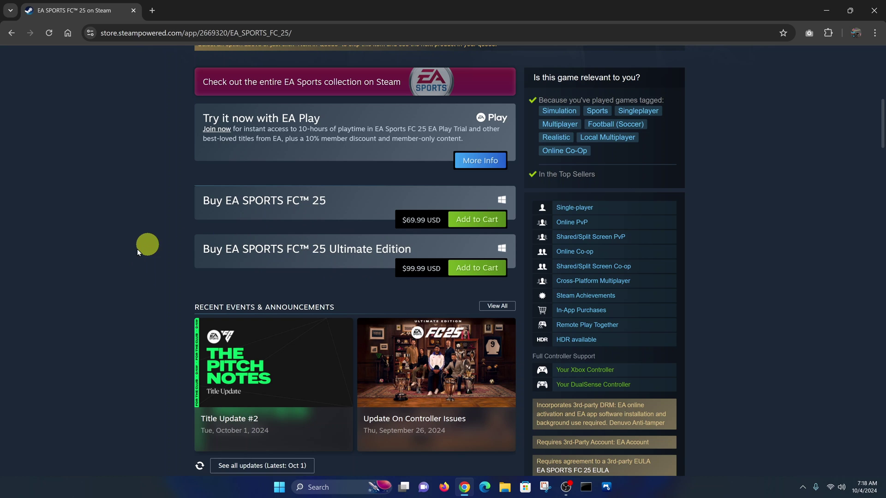
{"action": "scroll", "coordinate": [132, 250], "scroll_direction": "down", "scroll_amount": 4}
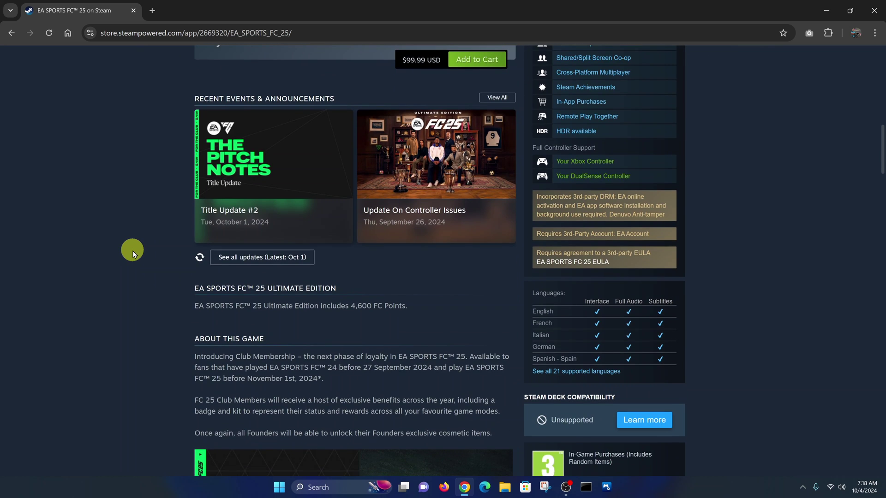
{"action": "scroll", "coordinate": [132, 251], "scroll_direction": "down", "scroll_amount": 9}
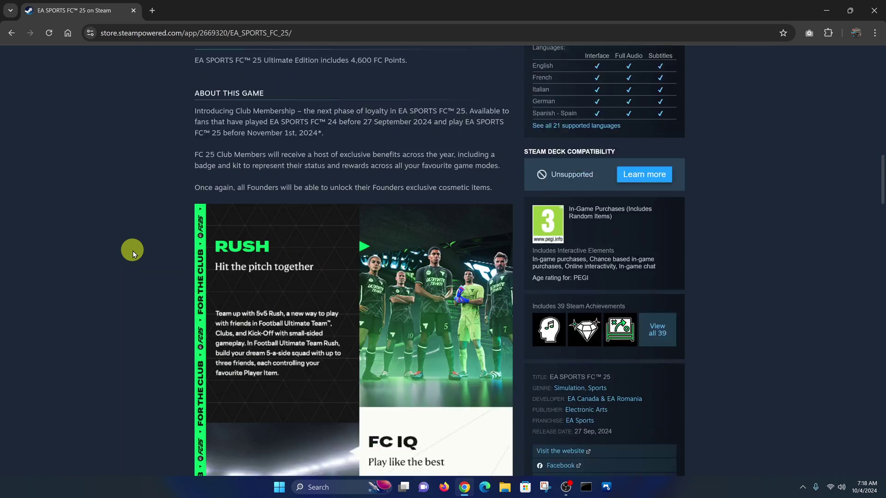
{"action": "scroll", "coordinate": [132, 251], "scroll_direction": "down", "scroll_amount": 2}
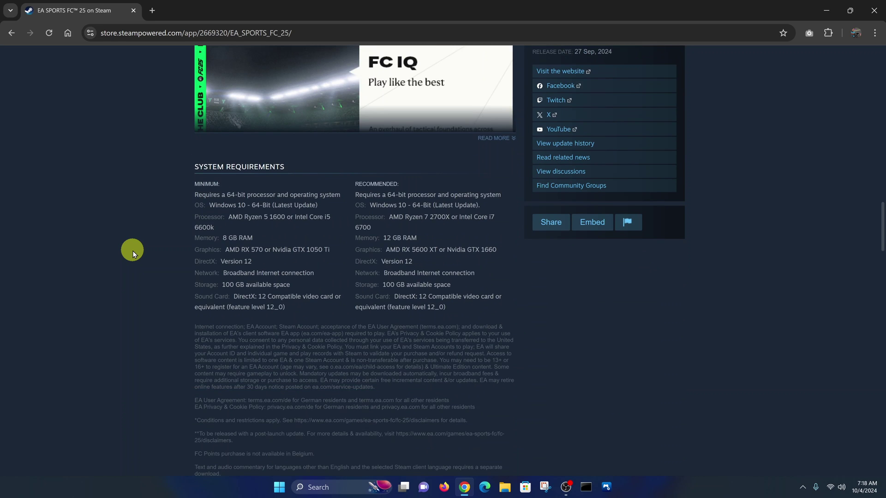
{"action": "scroll", "coordinate": [132, 251], "scroll_direction": "down", "scroll_amount": 1}
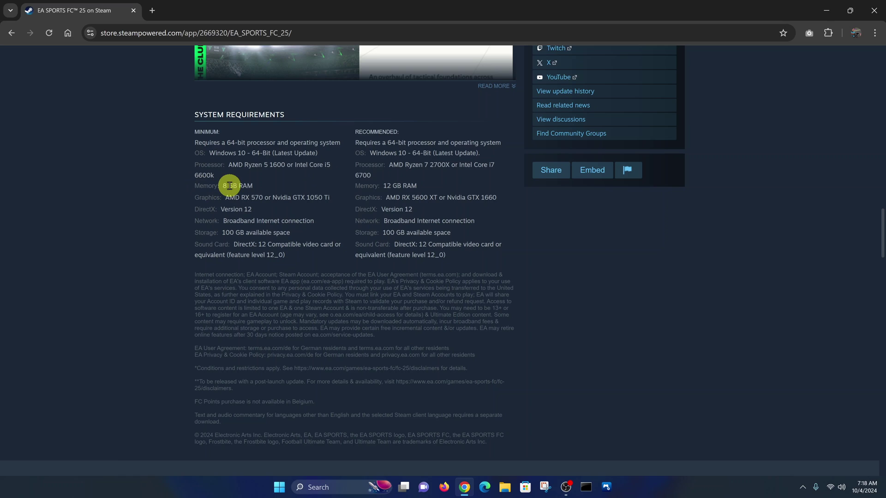
{"action": "left_click_drag", "start_coordinate": [228, 186], "coordinate": [284, 189]}
{"action": "left_click", "coordinate": [284, 187]}
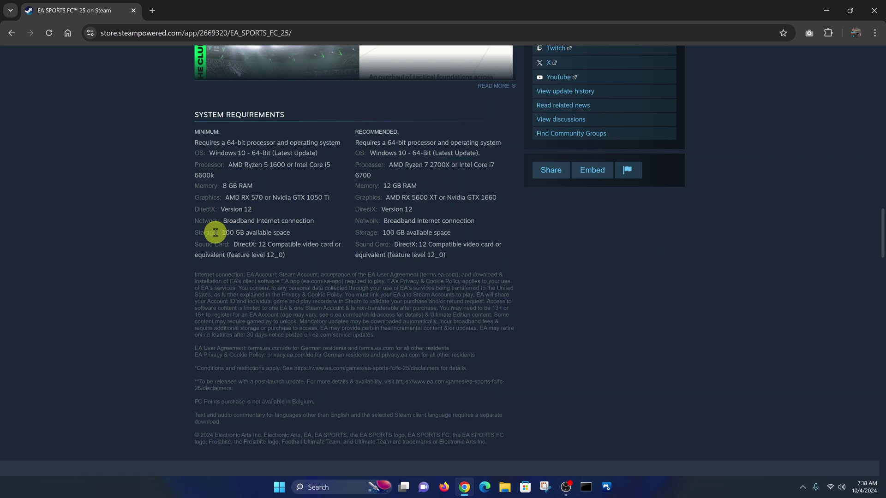
{"action": "left_click_drag", "start_coordinate": [220, 233], "coordinate": [306, 231]}
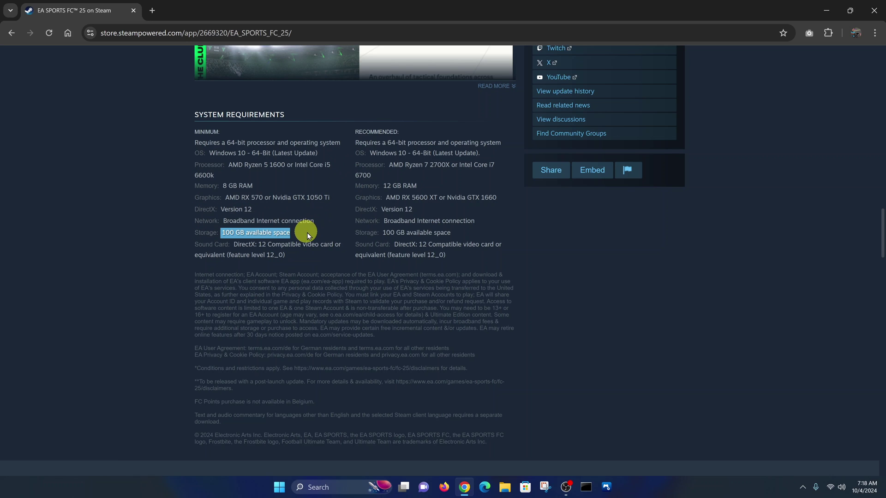
{"action": "left_click", "coordinate": [317, 232]}
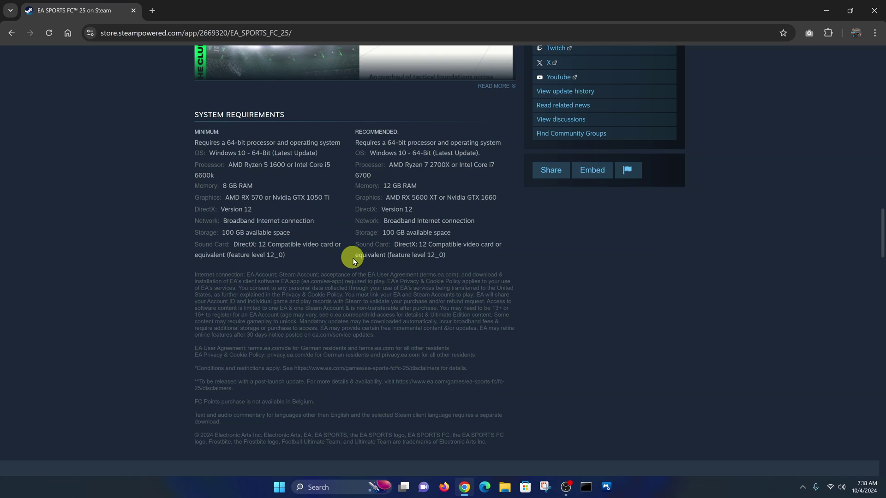
- Open File Explorer and check the properties of Local Disk (C:)
{"action": "left_click", "coordinate": [507, 489]}
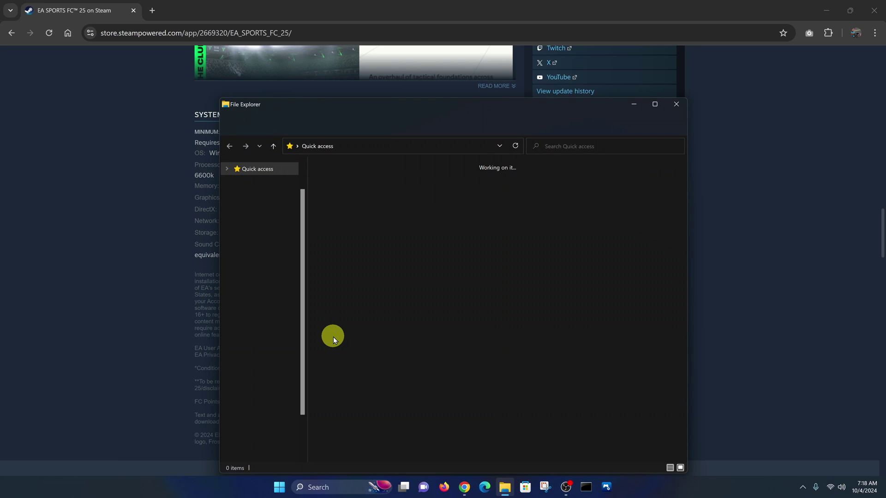
{"action": "left_click_drag", "start_coordinate": [441, 103], "coordinate": [383, 93]}
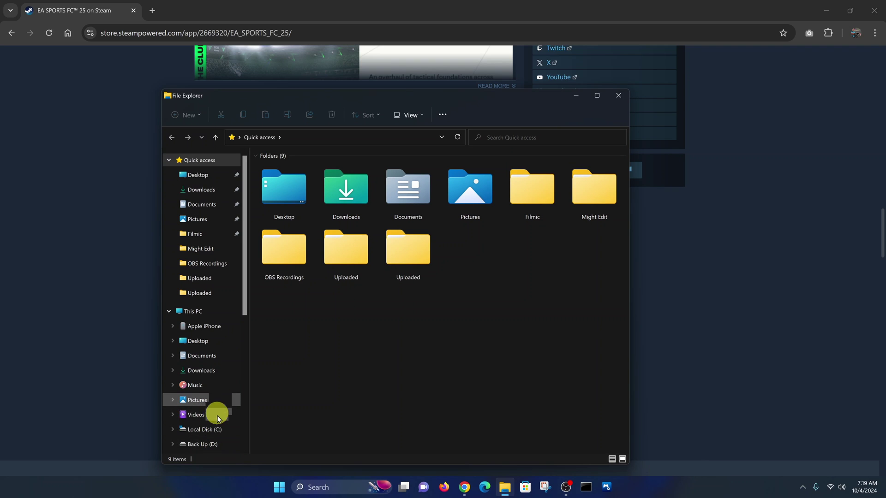
{"action": "right_click", "coordinate": [206, 433]}
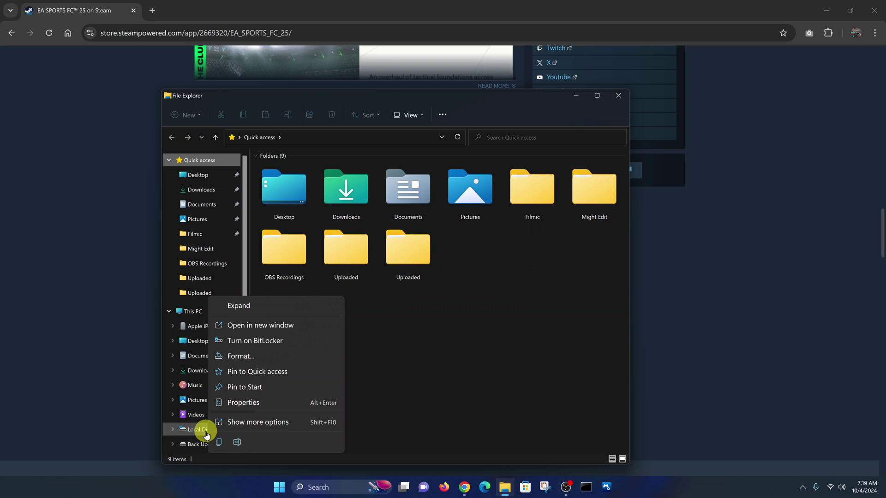
{"action": "left_click", "coordinate": [251, 403]}
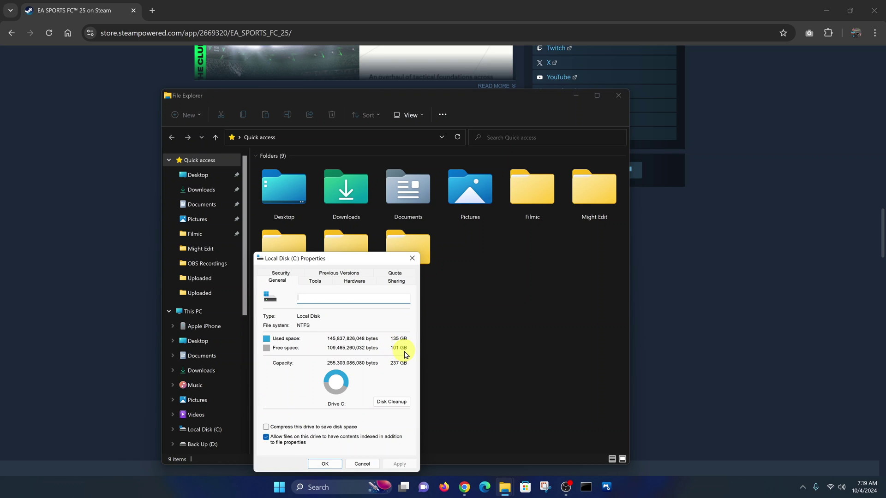
{"action": "left_click", "coordinate": [411, 258]}
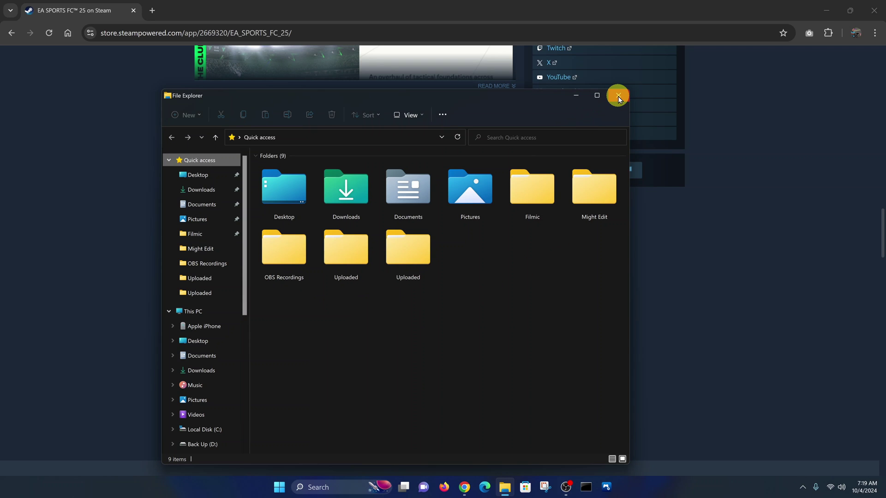
- Open Back Up (D:) and check its properties: 41.5 GB free of 97.6 GB
{"action": "scroll", "coordinate": [231, 397], "scroll_direction": "down", "scroll_amount": 1}
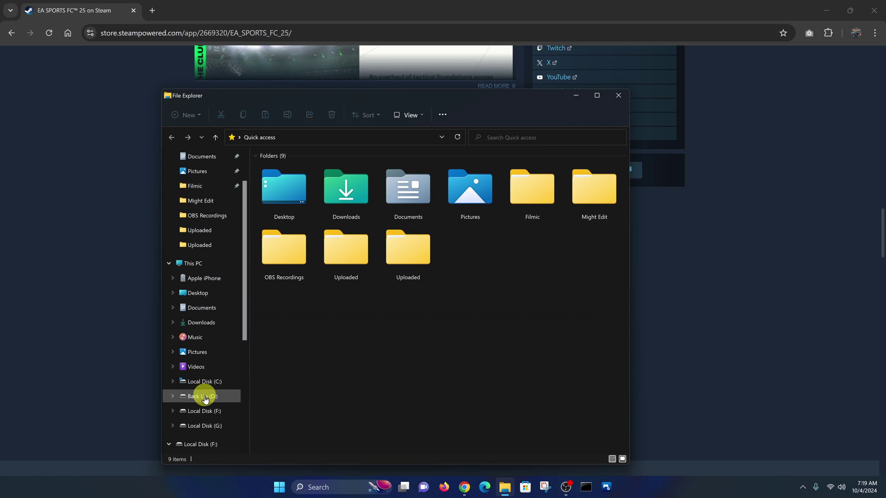
{"action": "left_click", "coordinate": [205, 398]}
{"action": "right_click", "coordinate": [205, 397]}
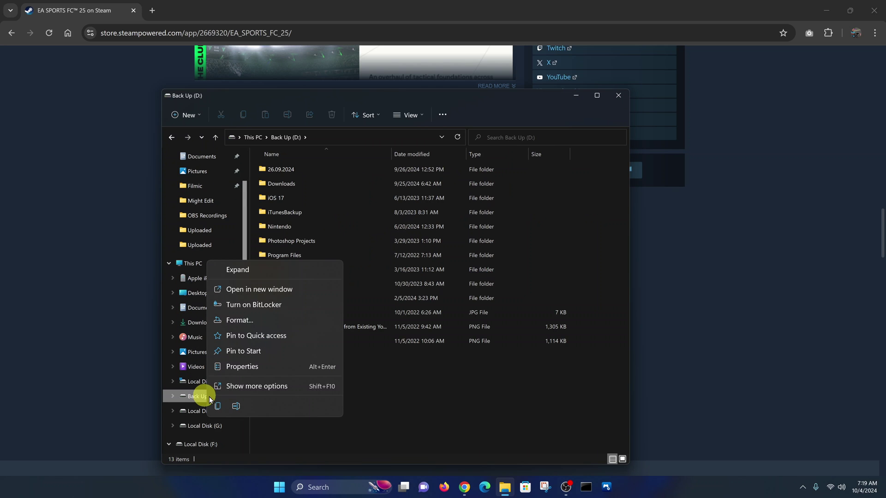
{"action": "left_click", "coordinate": [254, 367]}
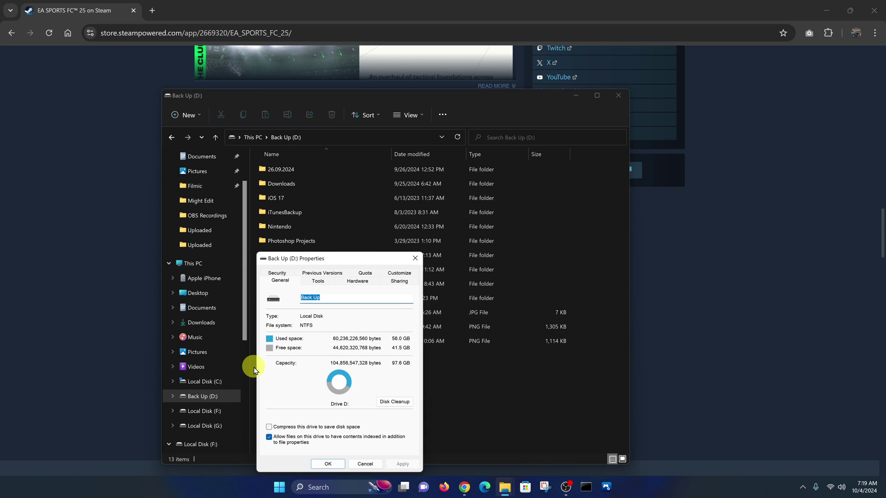
{"action": "left_click", "coordinate": [414, 261]}
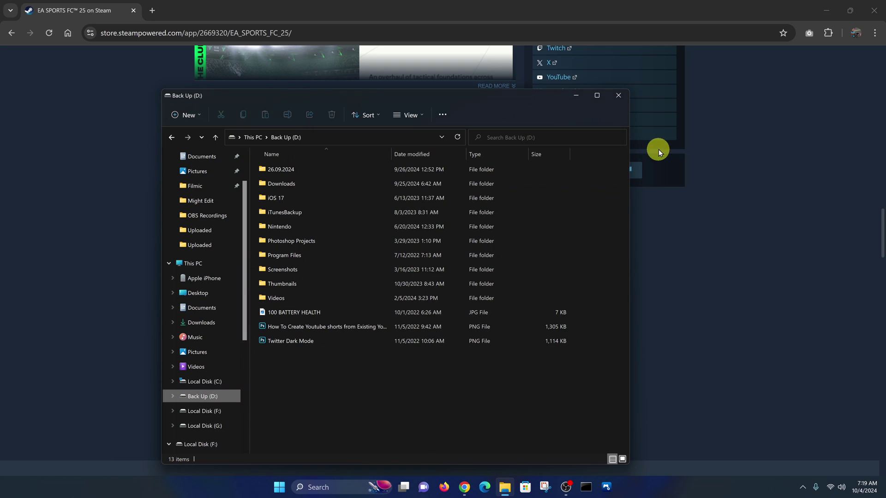
- Close File Explorer, scroll back up the FC 25 store page, and close Chrome
{"action": "left_click", "coordinate": [617, 95]}
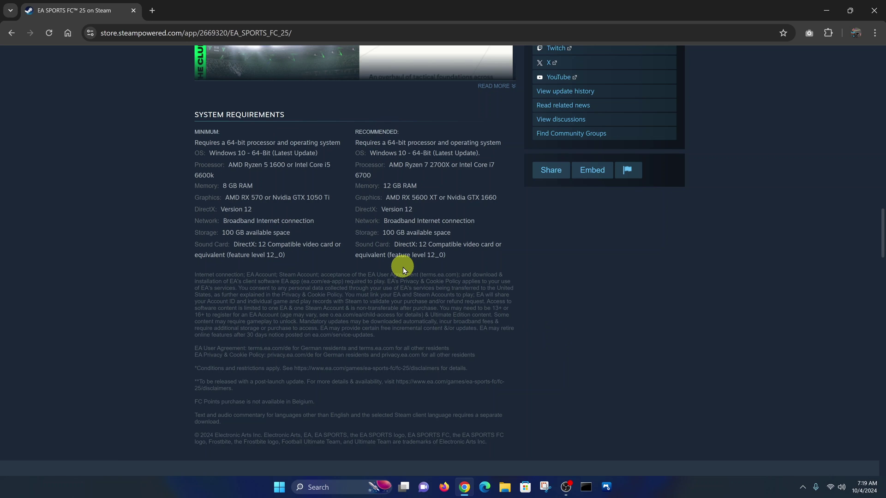
{"action": "scroll", "coordinate": [447, 287], "scroll_direction": "up", "scroll_amount": 2}
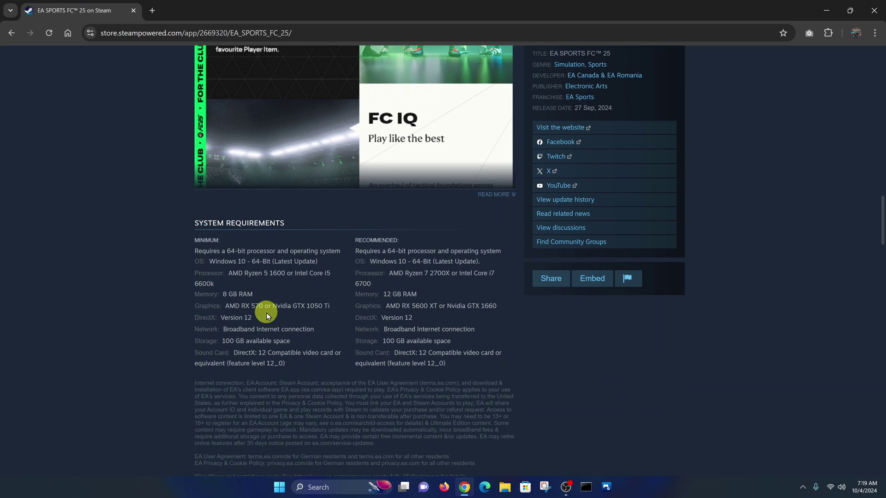
{"action": "scroll", "coordinate": [267, 313], "scroll_direction": "up", "scroll_amount": 15}
{"action": "scroll", "coordinate": [267, 314], "scroll_direction": "up", "scroll_amount": 10}
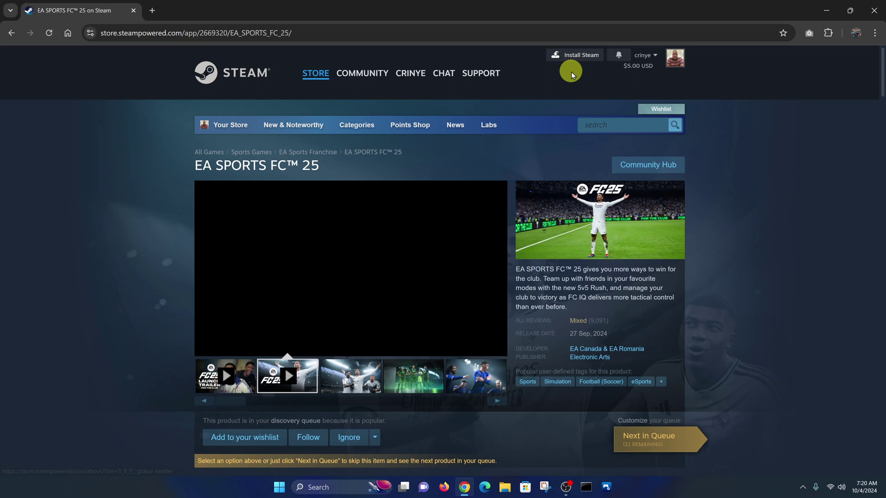
{"action": "left_click", "coordinate": [874, 16]}
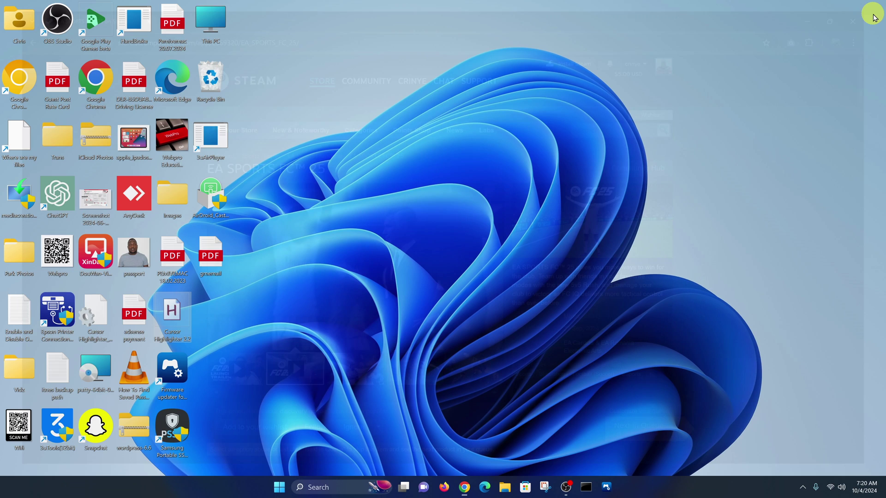
- Launch Steam from a Start menu search for 'steam' and let its update finish
{"action": "left_click", "coordinate": [279, 488]}
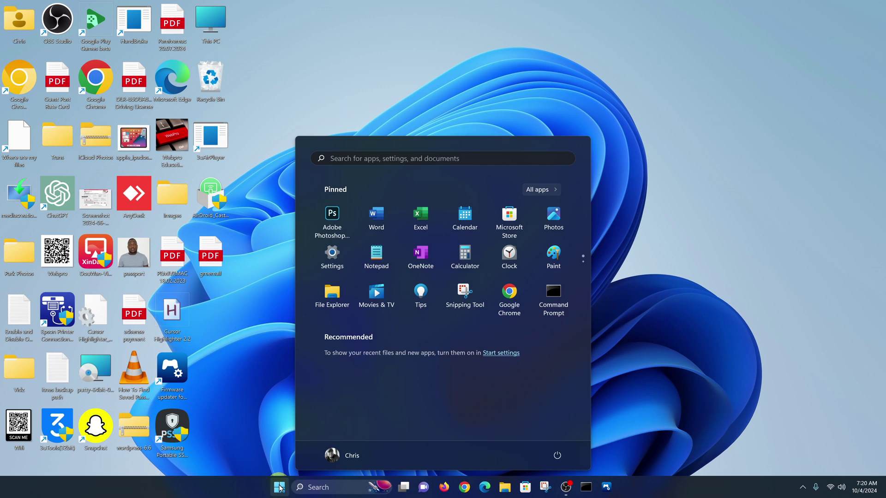
{"action": "left_click", "coordinate": [423, 159]}
{"action": "type", "text": "steam"}
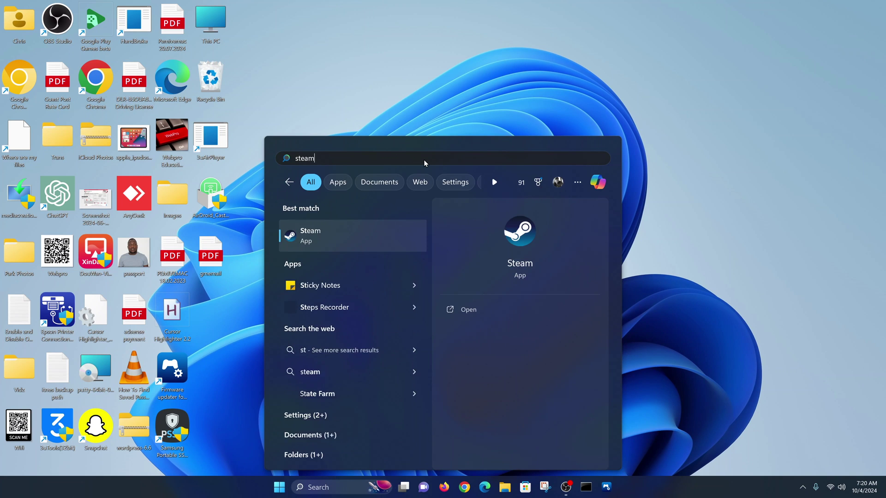
{"action": "left_click", "coordinate": [355, 234]}
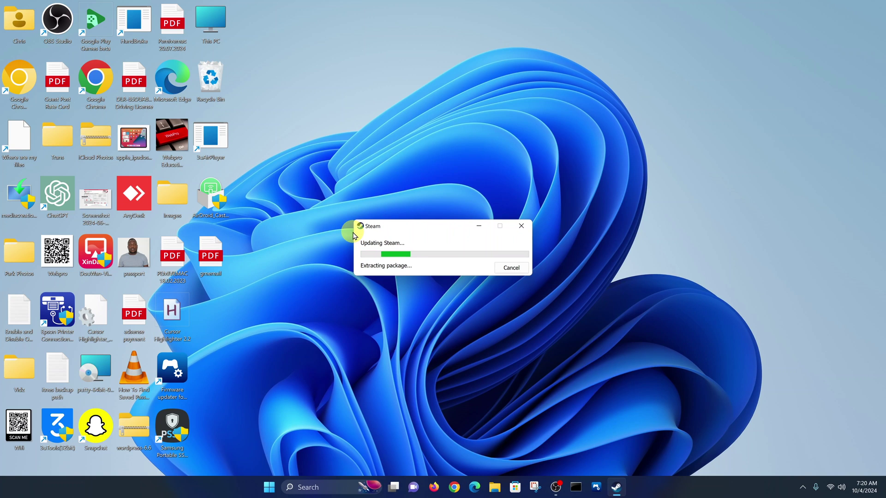
{"action": "left_click_drag", "start_coordinate": [435, 228], "coordinate": [388, 207]}
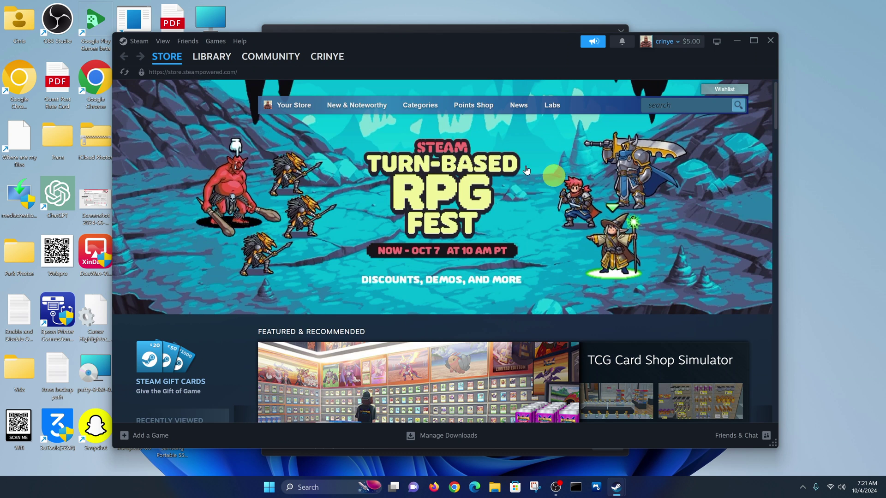
- Close the Points Shop promotion popup and reposition the Steam window
{"action": "left_click_drag", "start_coordinate": [395, 36], "coordinate": [545, 381]}
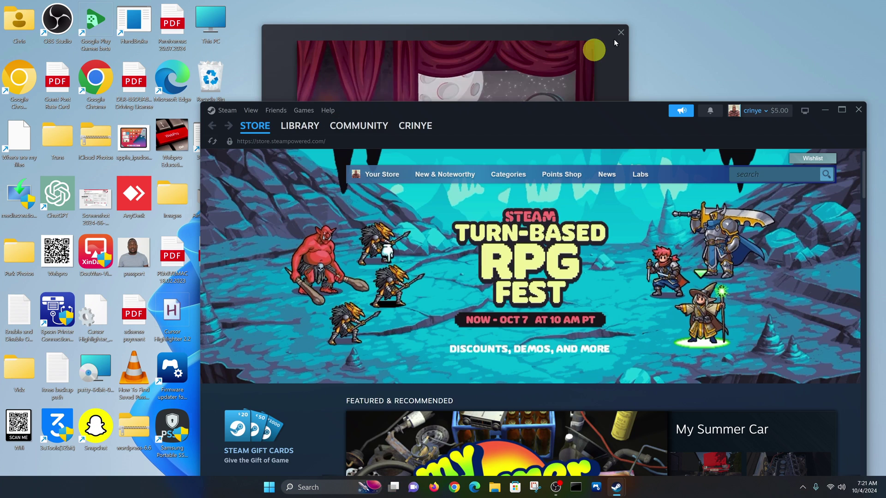
{"action": "left_click", "coordinate": [621, 32]}
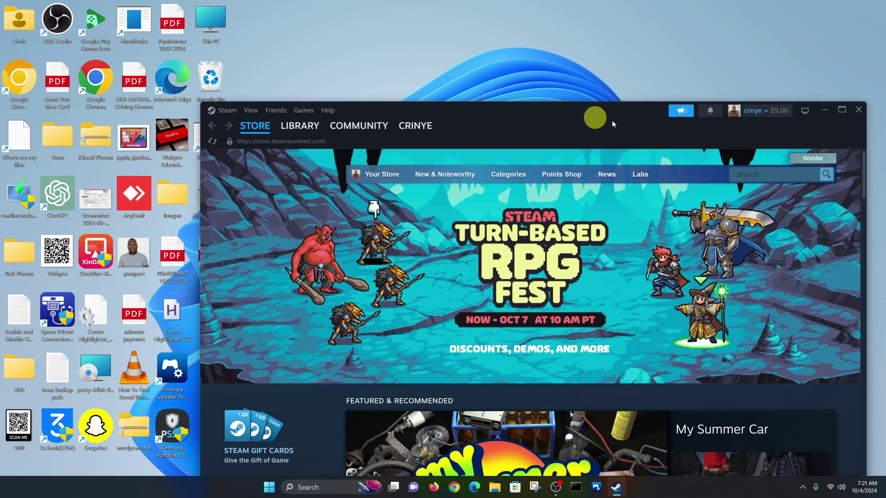
{"action": "left_click_drag", "start_coordinate": [612, 120], "coordinate": [511, 57]}
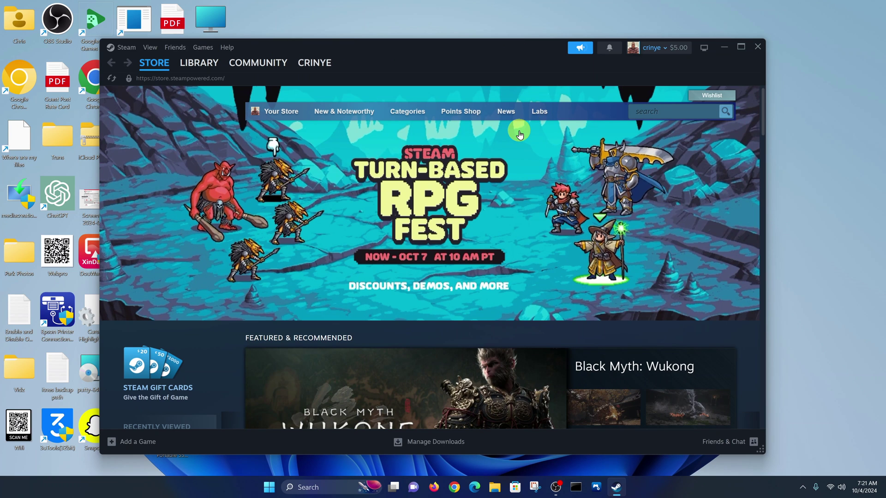
- Search the Steam store for 'fc25'
{"action": "left_click", "coordinate": [654, 113]}
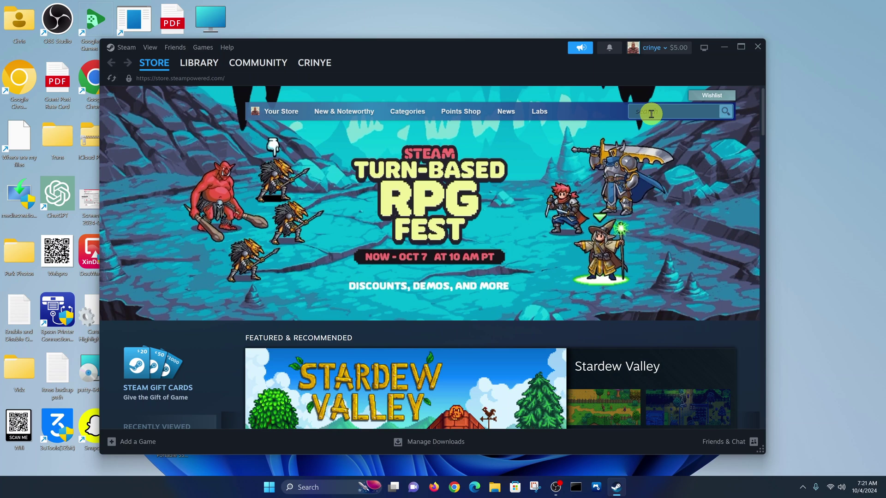
{"action": "left_click", "coordinate": [672, 48]}
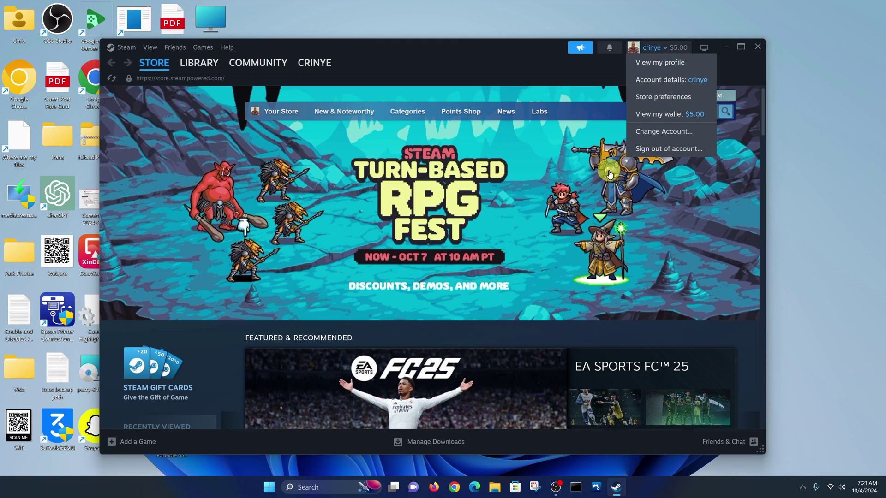
{"action": "left_click", "coordinate": [593, 75]}
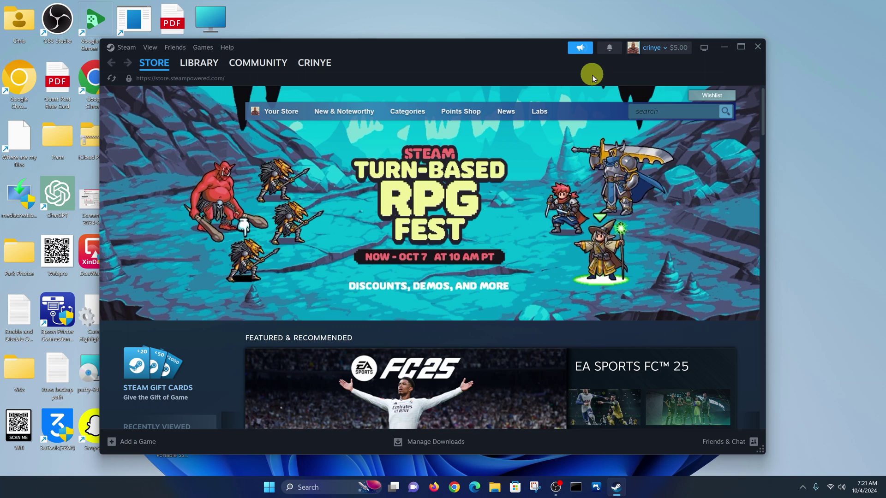
{"action": "left_click", "coordinate": [646, 109]}
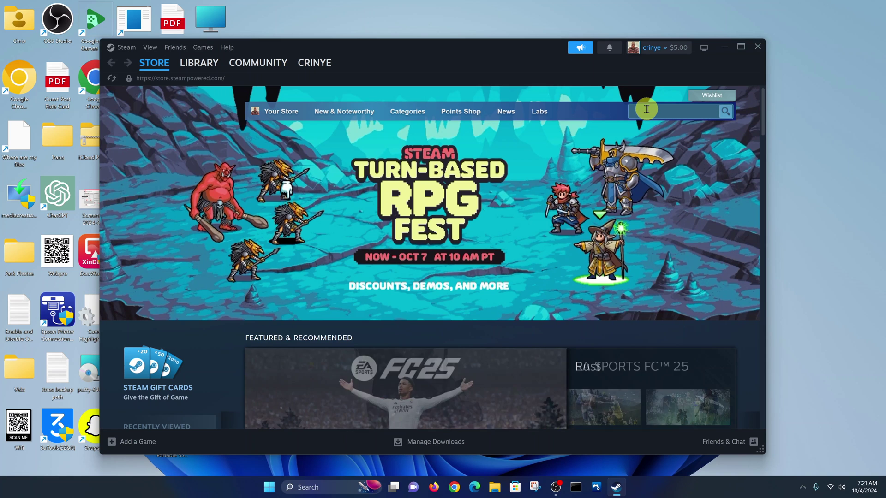
{"action": "type", "text": "fc2"}
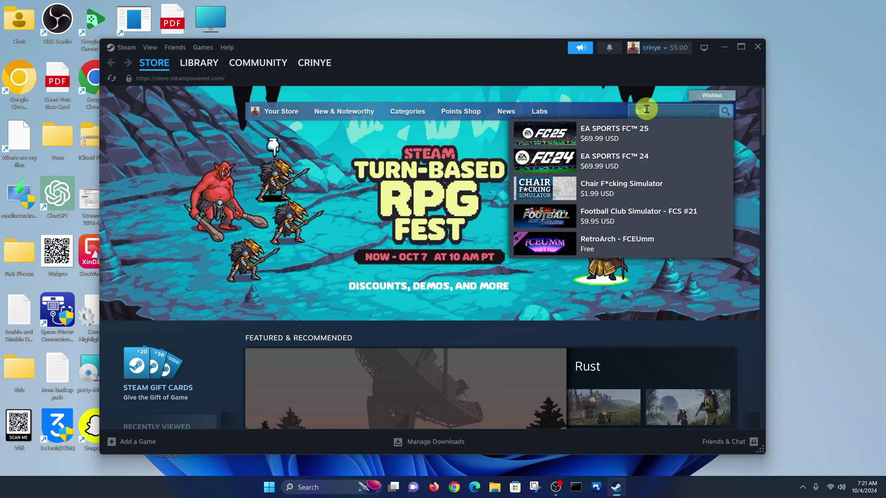
{"action": "type", "text": "5"}
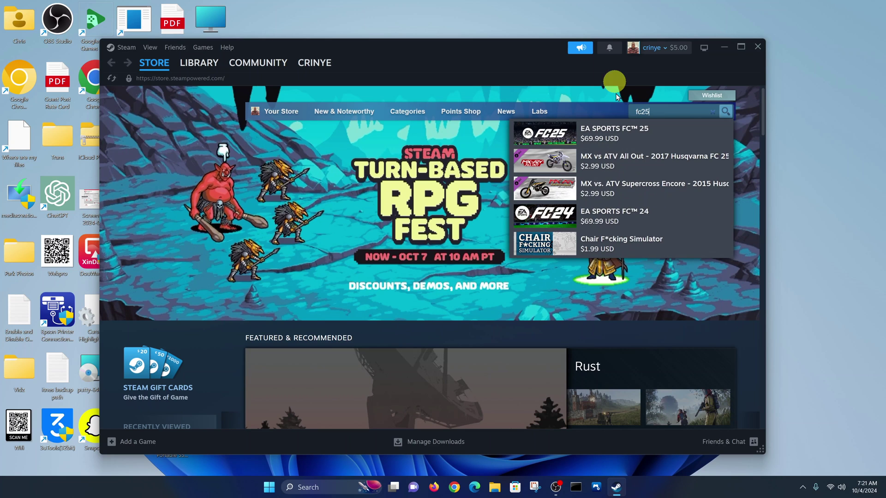
{"action": "left_click", "coordinate": [725, 112]}
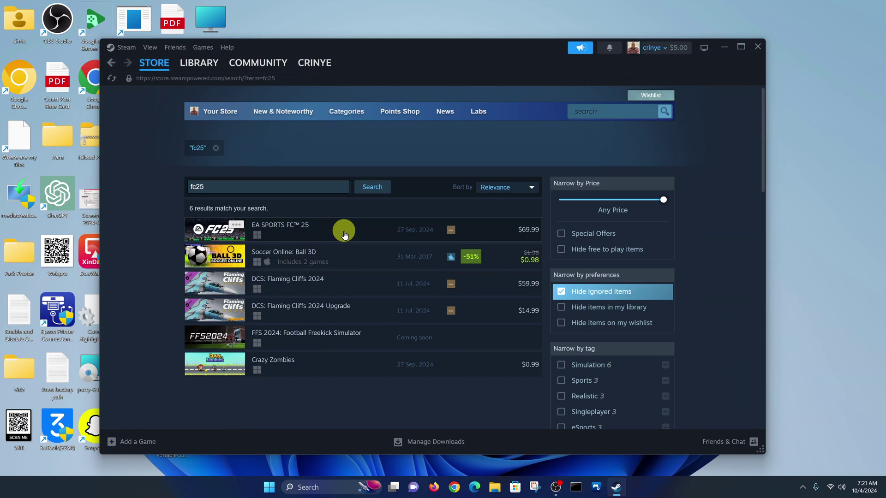
{"action": "left_click", "coordinate": [346, 233]}
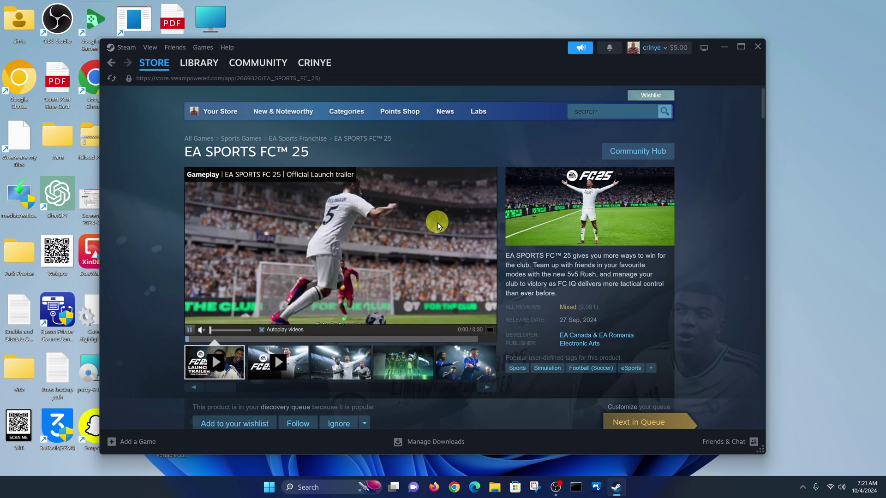
{"action": "scroll", "coordinate": [438, 222], "scroll_direction": "down", "scroll_amount": 2}
{"action": "scroll", "coordinate": [437, 222], "scroll_direction": "up", "scroll_amount": 2}
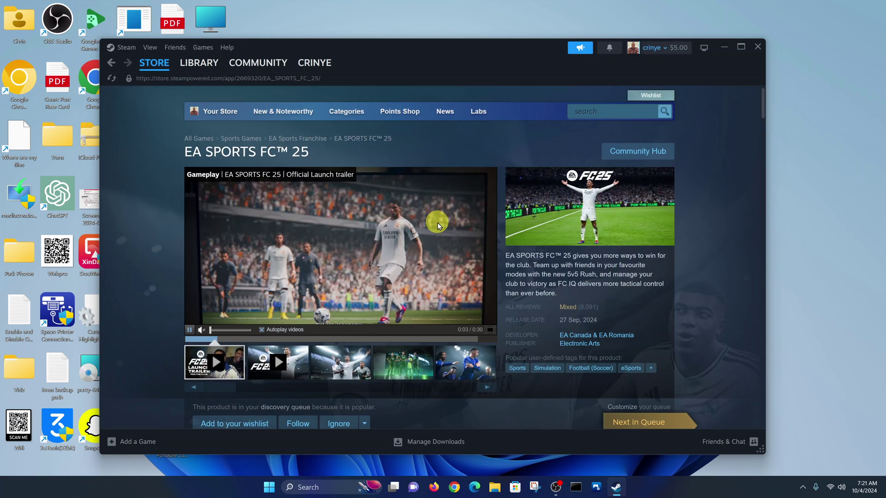
{"action": "scroll", "coordinate": [438, 223], "scroll_direction": "down", "scroll_amount": 6}
{"action": "scroll", "coordinate": [437, 222], "scroll_direction": "down", "scroll_amount": 1}
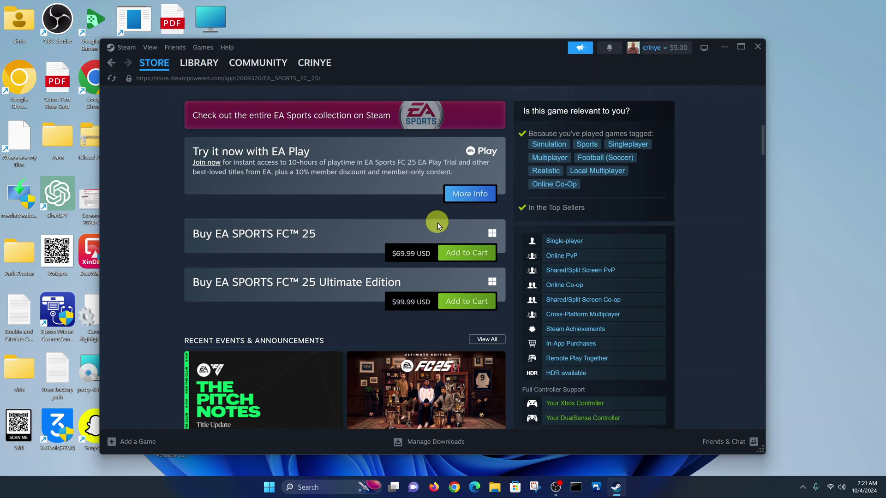
{"action": "scroll", "coordinate": [437, 222], "scroll_direction": "down", "scroll_amount": 1}
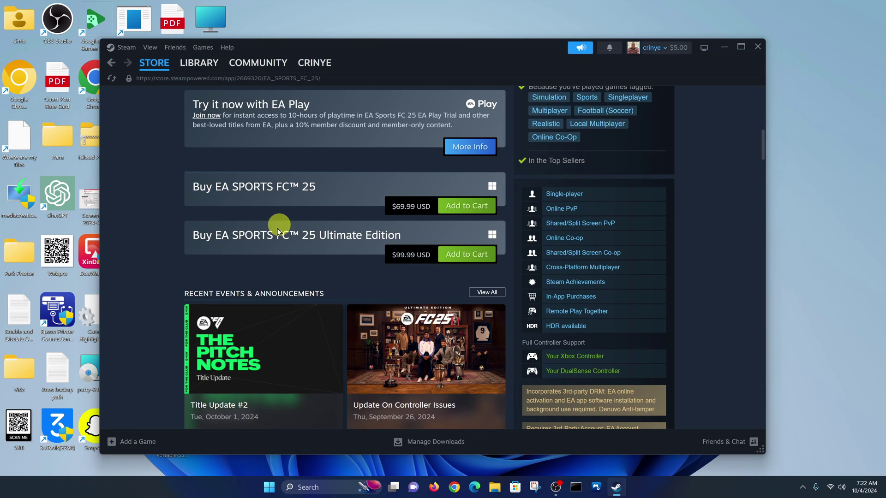
{"action": "left_click_drag", "start_coordinate": [320, 236], "coordinate": [406, 238]}
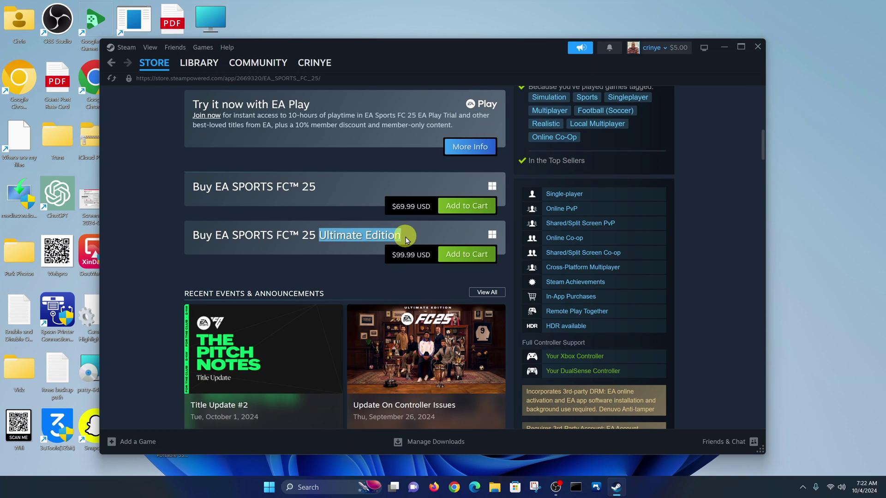
{"action": "left_click", "coordinate": [419, 237]}
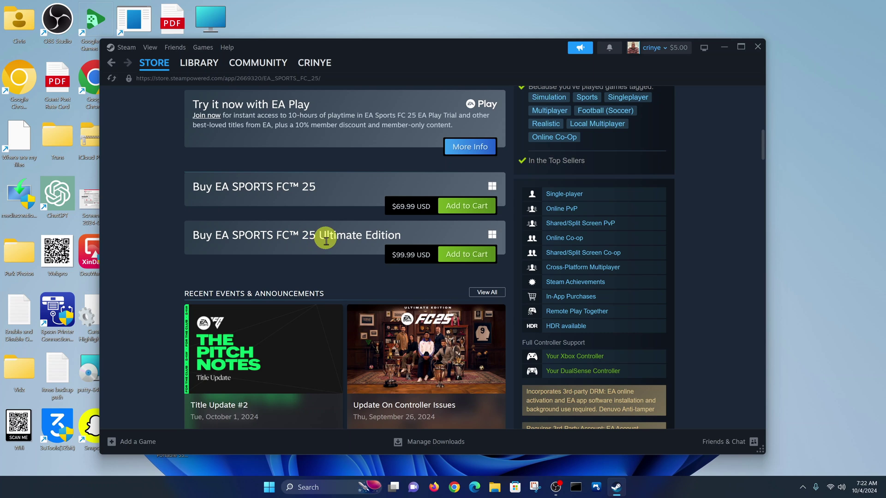
{"action": "scroll", "coordinate": [325, 245], "scroll_direction": "down", "scroll_amount": 2}
{"action": "scroll", "coordinate": [325, 244], "scroll_direction": "up", "scroll_amount": 4}
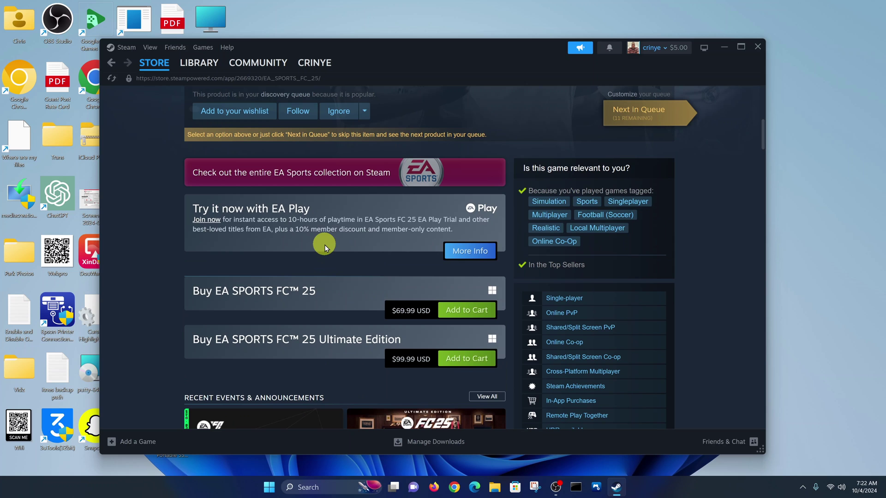
{"action": "scroll", "coordinate": [363, 270], "scroll_direction": "down", "scroll_amount": 10}
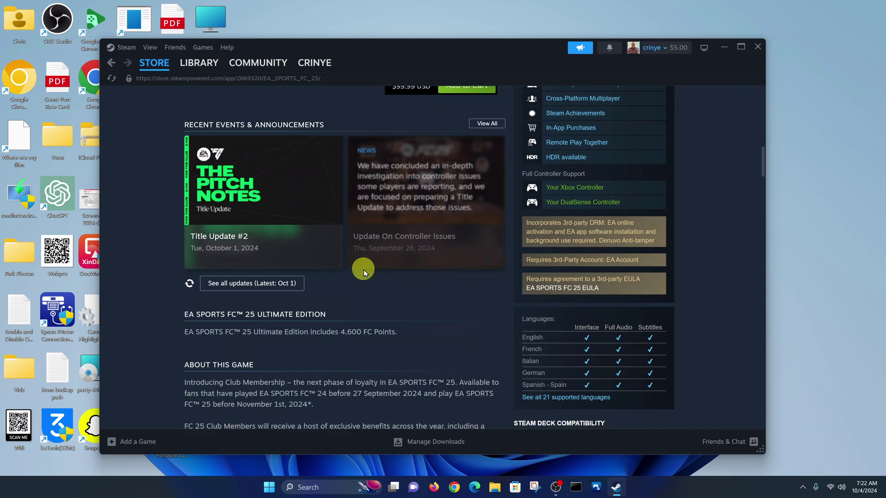
{"action": "scroll", "coordinate": [364, 269], "scroll_direction": "up", "scroll_amount": 3}
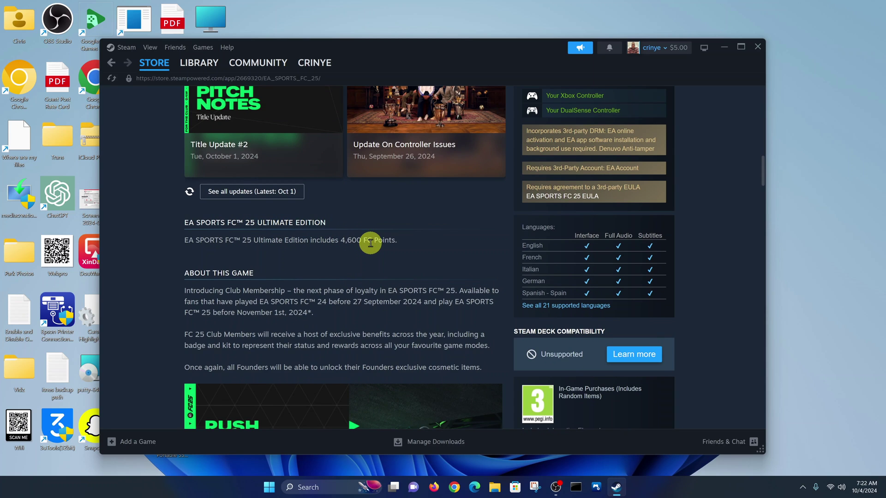
{"action": "scroll", "coordinate": [394, 250], "scroll_direction": "down", "scroll_amount": 1}
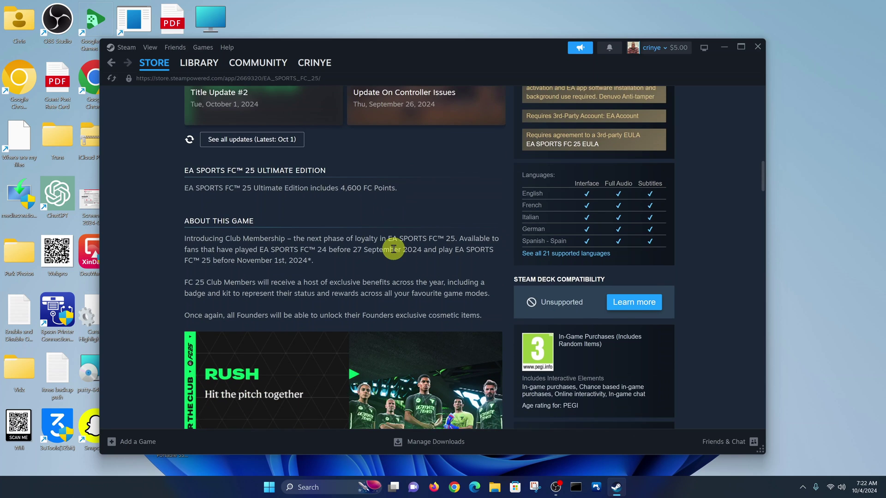
{"action": "scroll", "coordinate": [394, 250], "scroll_direction": "down", "scroll_amount": 2}
{"action": "scroll", "coordinate": [394, 250], "scroll_direction": "down", "scroll_amount": 4}
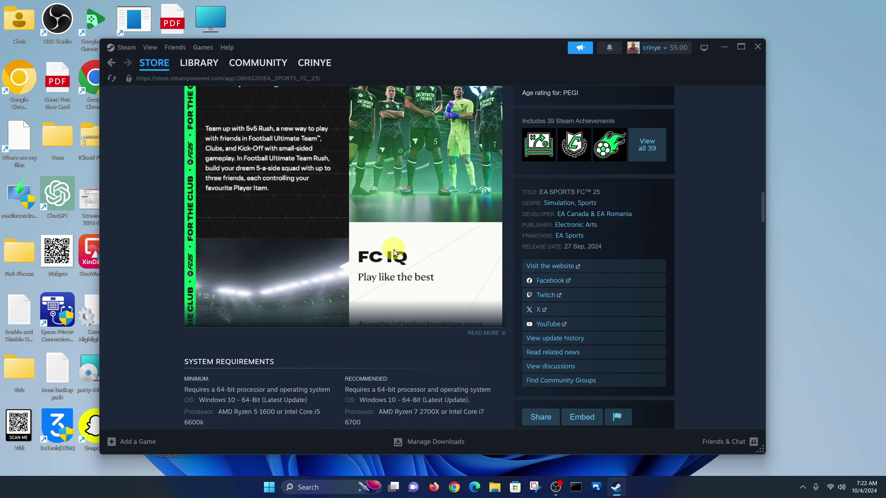
{"action": "scroll", "coordinate": [394, 249], "scroll_direction": "up", "scroll_amount": 12}
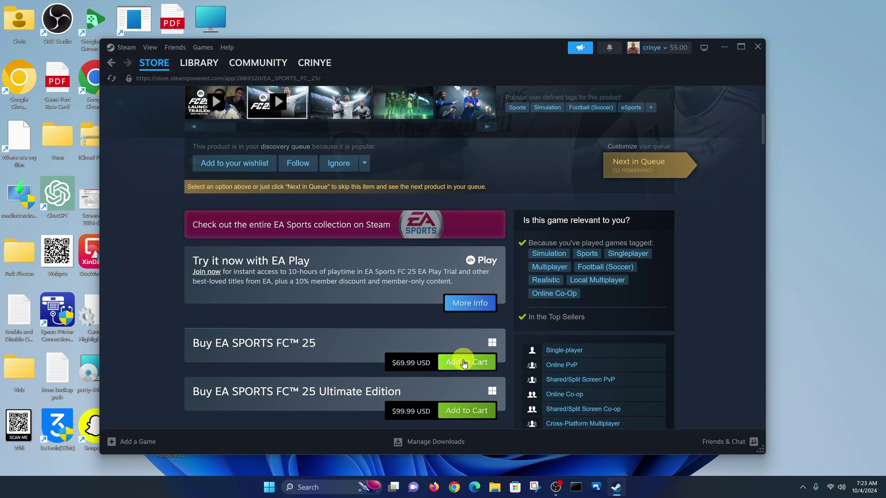
- Add the $69.99 standard EA SPORTS FC™ 25 edition to the cart and view the cart
{"action": "left_click", "coordinate": [464, 364]}
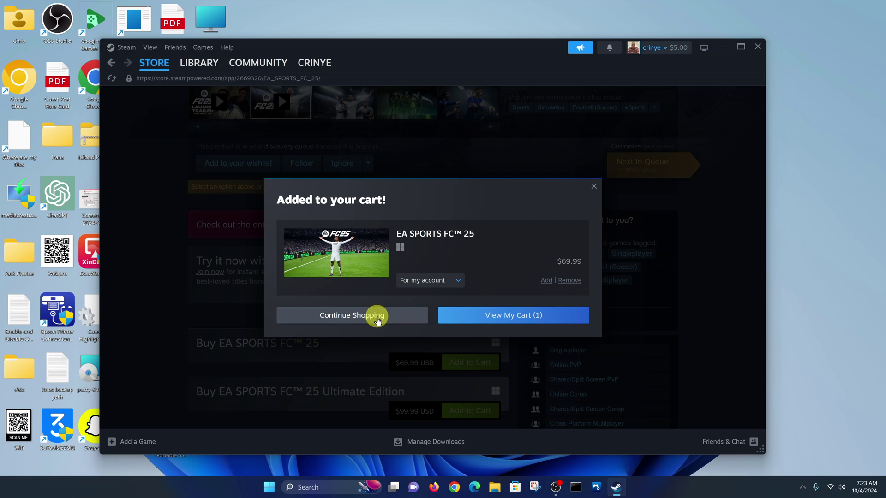
{"action": "left_click", "coordinate": [385, 318]}
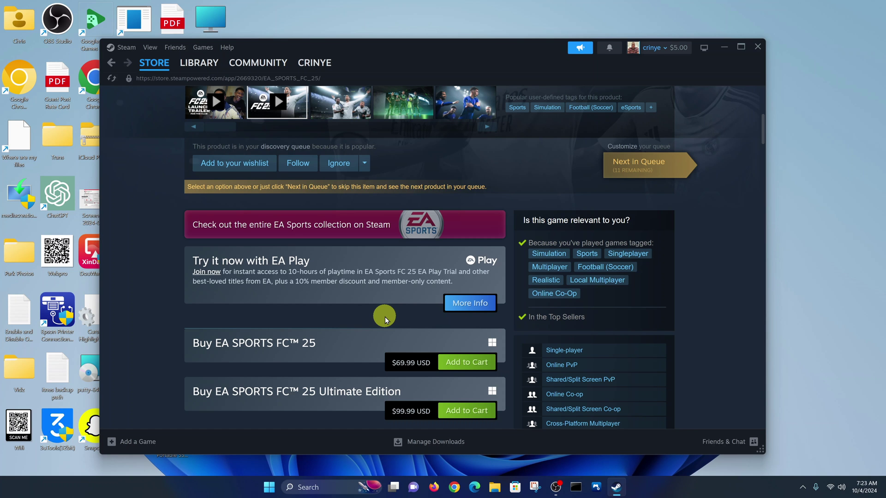
{"action": "scroll", "coordinate": [385, 317], "scroll_direction": "down", "scroll_amount": 3}
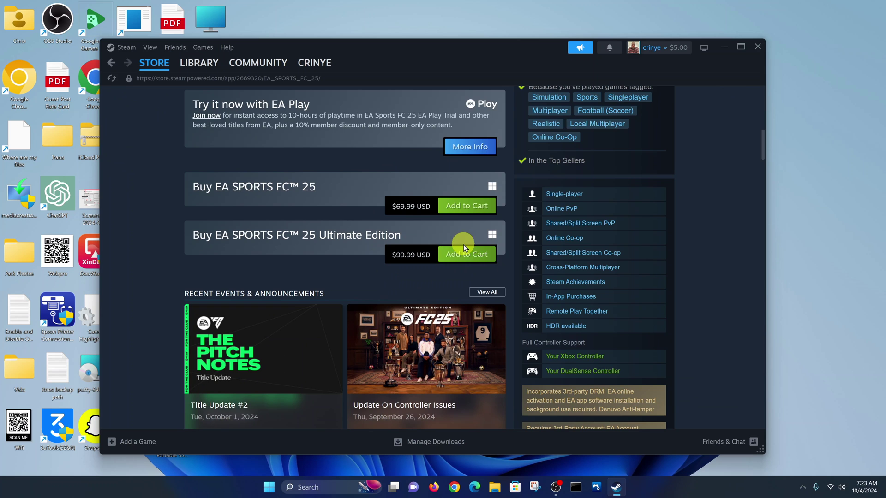
{"action": "scroll", "coordinate": [466, 260], "scroll_direction": "up", "scroll_amount": 5}
{"action": "scroll", "coordinate": [466, 260], "scroll_direction": "down", "scroll_amount": 2}
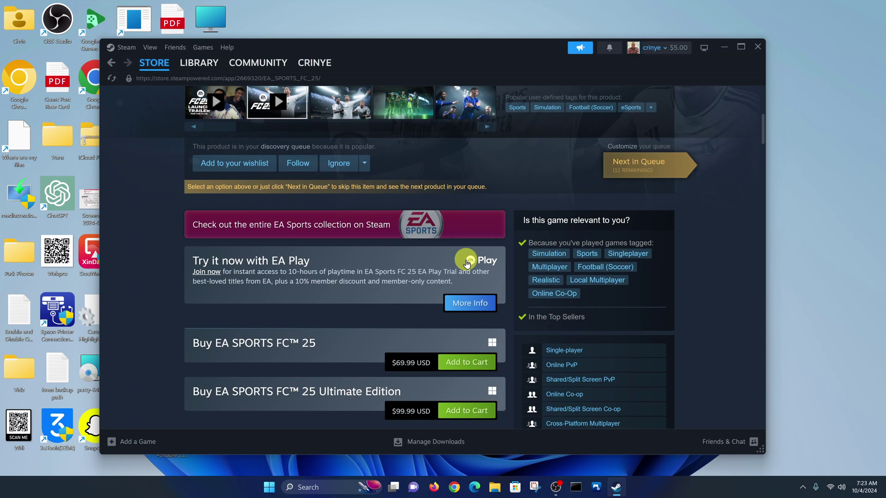
{"action": "scroll", "coordinate": [467, 263], "scroll_direction": "up", "scroll_amount": 3}
{"action": "scroll", "coordinate": [542, 271], "scroll_direction": "up", "scroll_amount": 2}
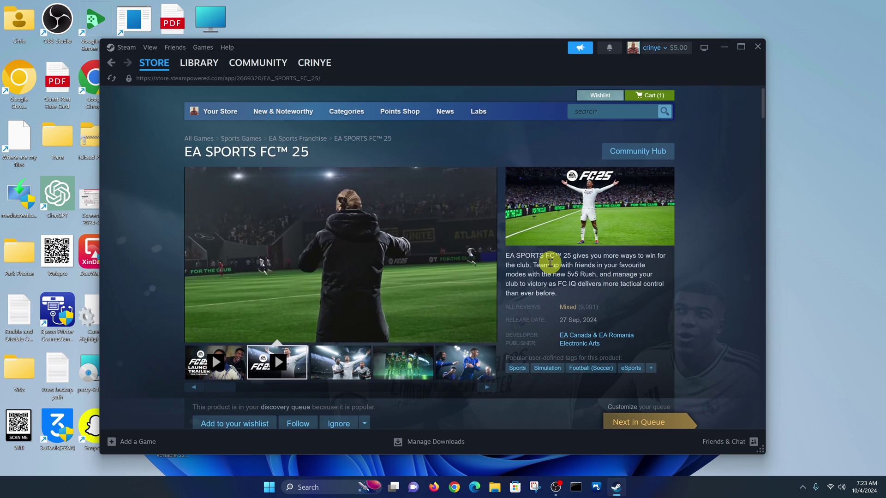
{"action": "left_click", "coordinate": [656, 97]}
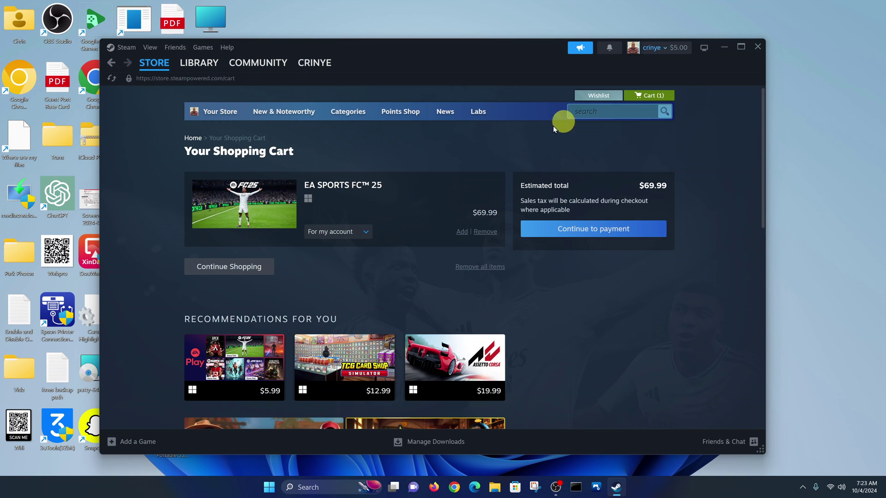
- Proceed from the cart to payment and choose Visa as the payment method
{"action": "left_click", "coordinate": [599, 231]}
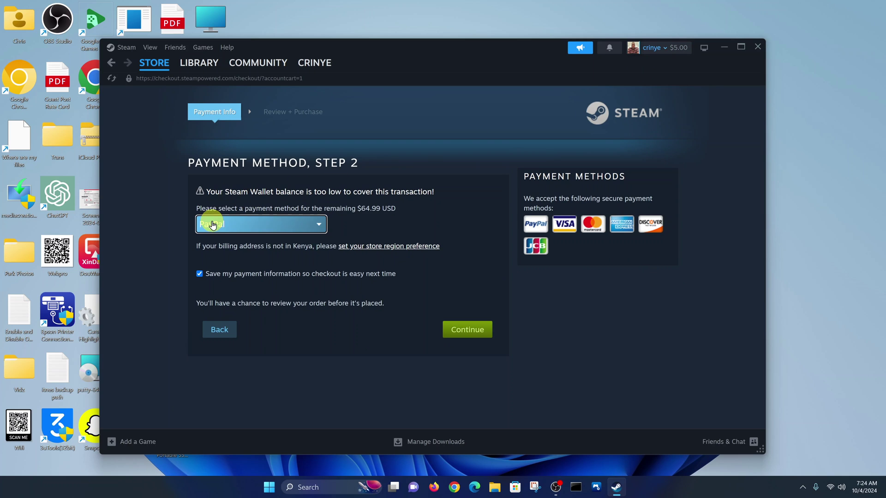
{"action": "left_click", "coordinate": [322, 226]}
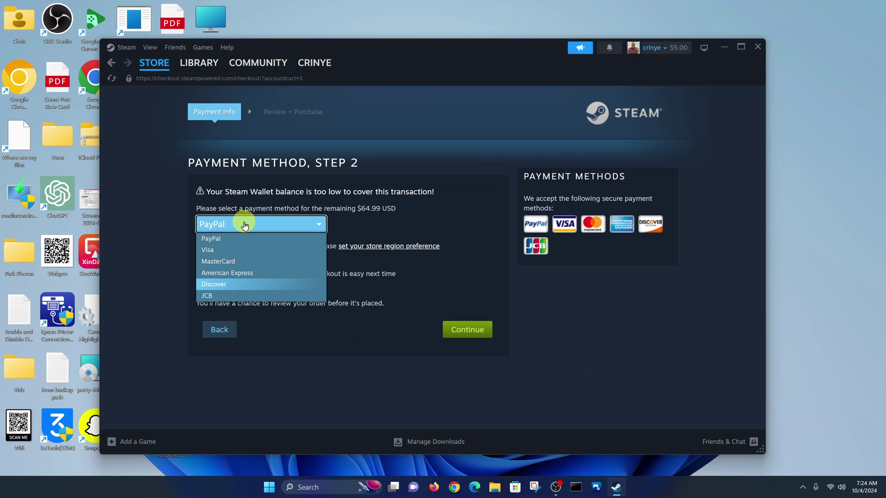
{"action": "left_click", "coordinate": [233, 251]}
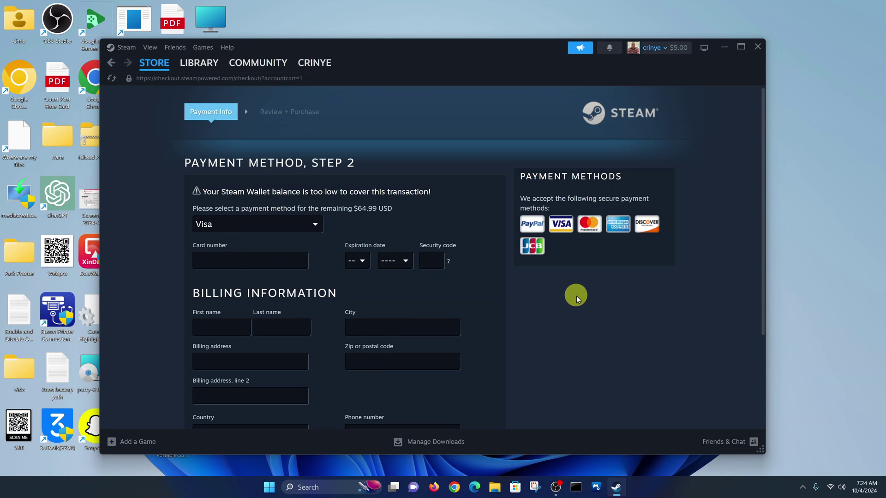
- Switch the payment method to PayPal and confirm
{"action": "scroll", "coordinate": [577, 295], "scroll_direction": "down", "scroll_amount": 3}
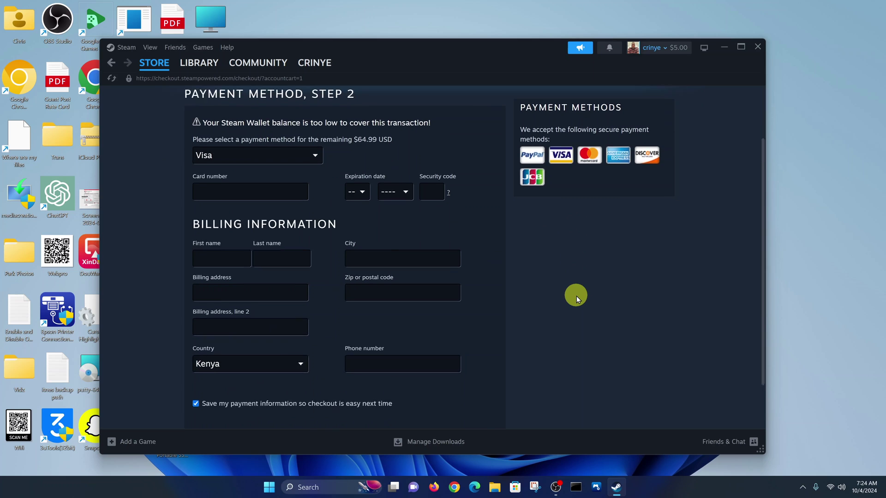
{"action": "scroll", "coordinate": [577, 295], "scroll_direction": "up", "scroll_amount": 1}
{"action": "scroll", "coordinate": [577, 295], "scroll_direction": "up", "scroll_amount": 2}
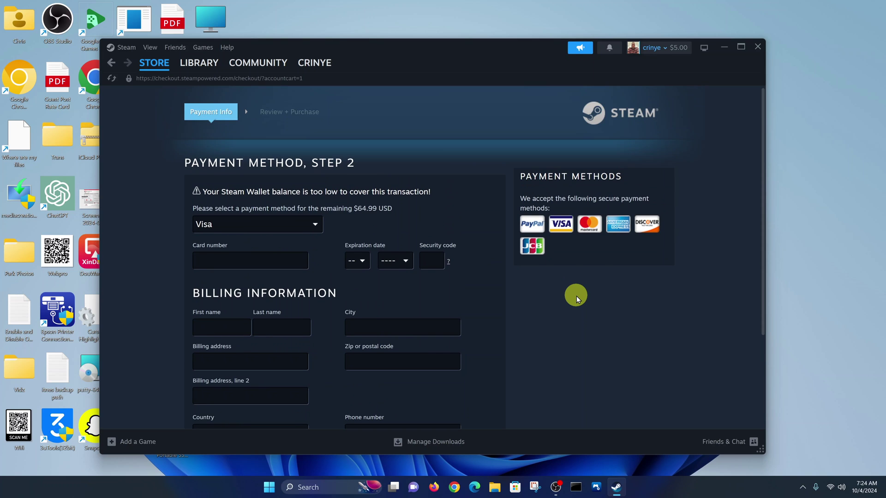
{"action": "key", "text": "alt+Down"}
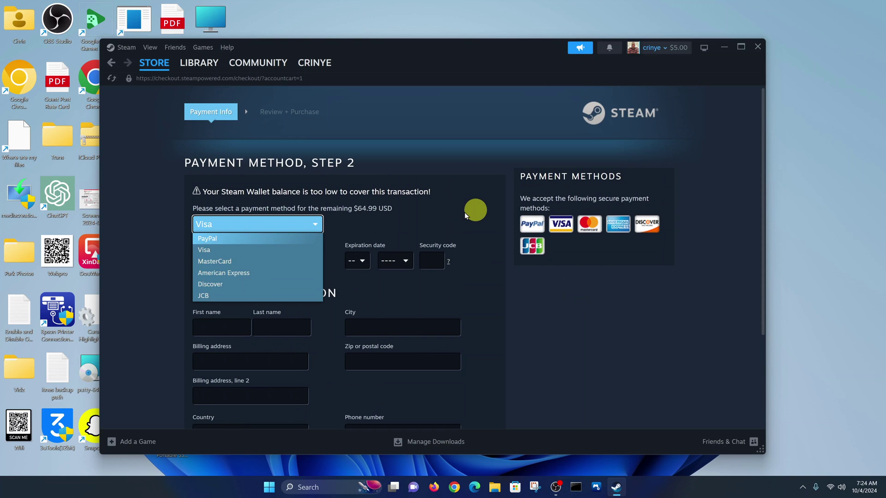
{"action": "left_click", "coordinate": [306, 224]}
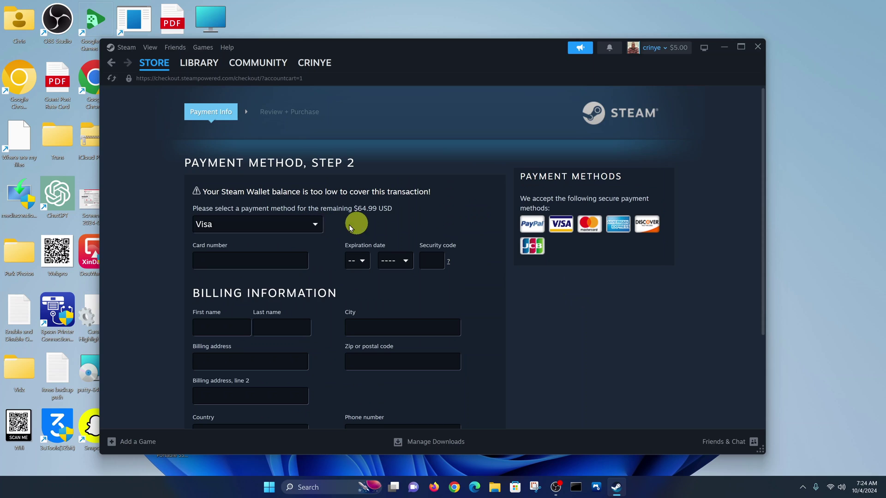
{"action": "left_click", "coordinate": [316, 227]}
{"action": "left_click", "coordinate": [297, 243]}
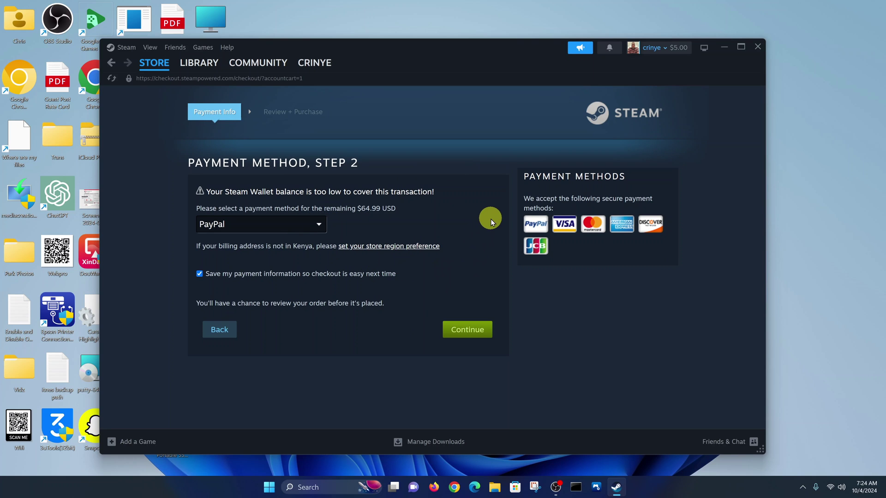
{"action": "key", "text": "Return"}
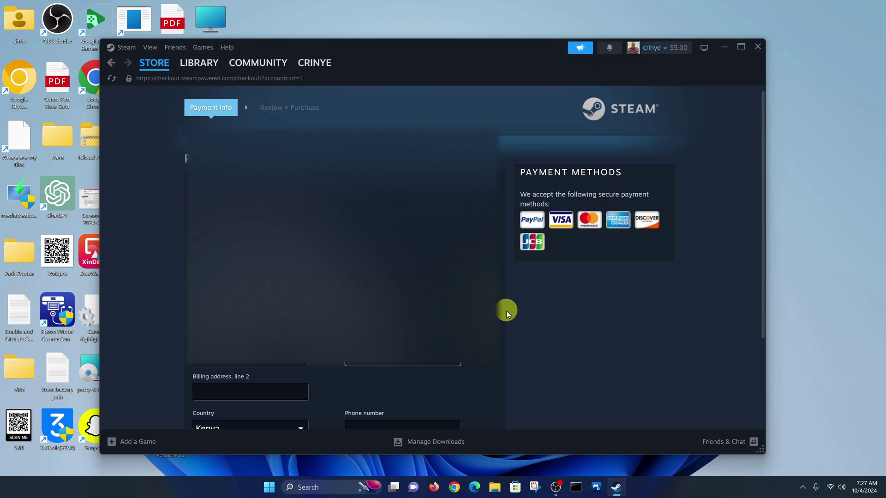
- Continue to Review + Purchase and tick the Steam Subscriber Agreement checkbox
{"action": "scroll", "coordinate": [506, 311], "scroll_direction": "down", "scroll_amount": 3}
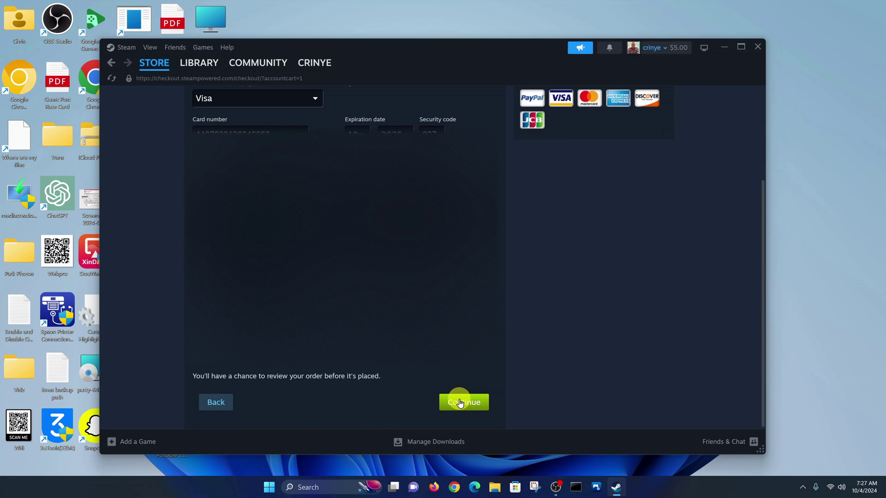
{"action": "left_click", "coordinate": [460, 403]}
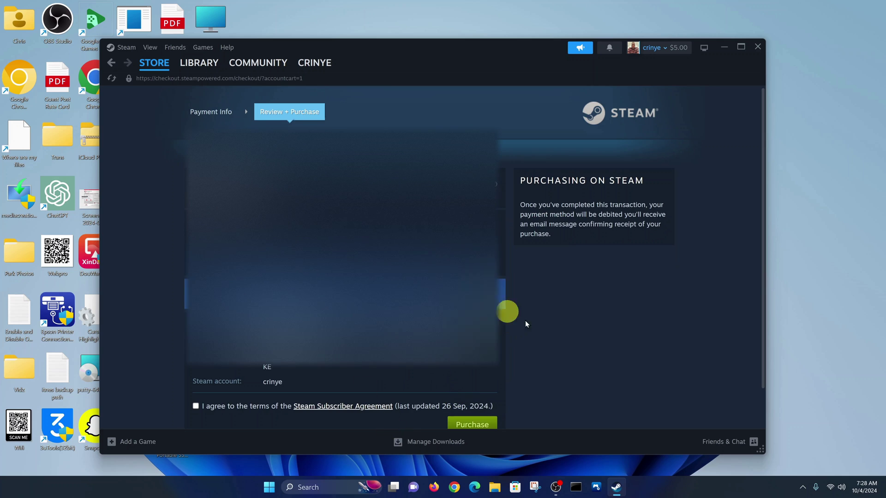
{"action": "scroll", "coordinate": [527, 321], "scroll_direction": "down", "scroll_amount": 1}
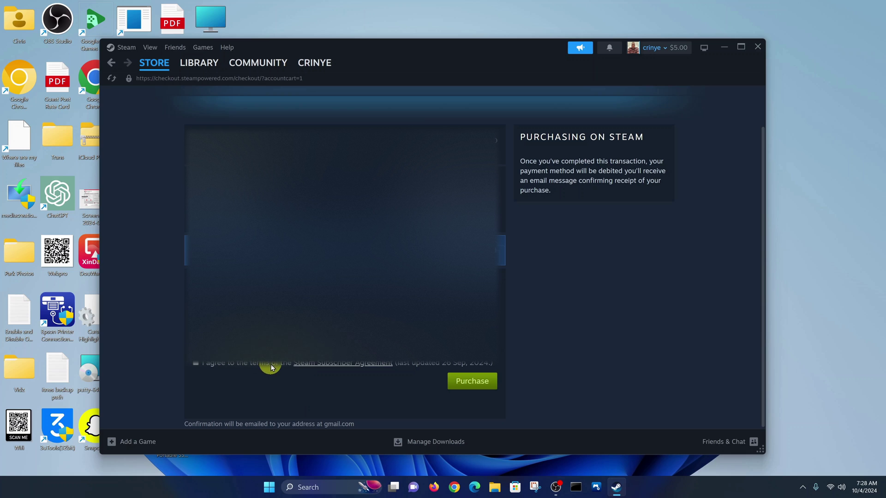
{"action": "left_click", "coordinate": [195, 364]}
{"action": "left_click", "coordinate": [483, 378]}
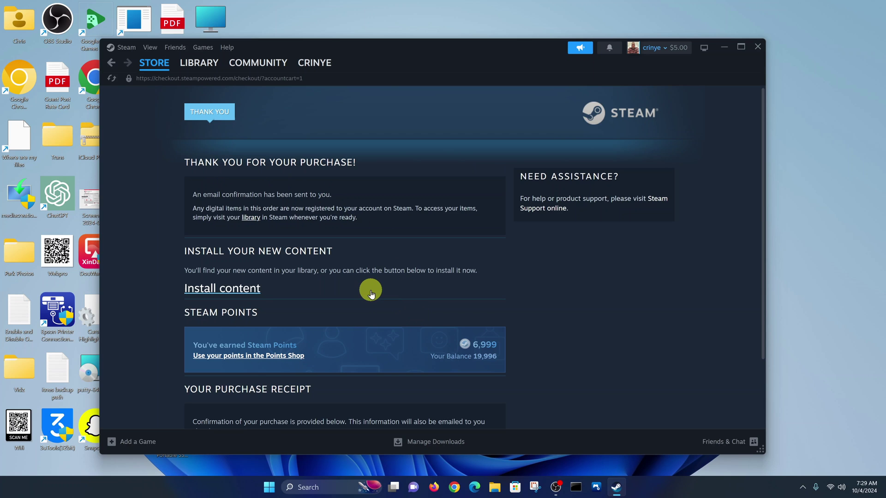
{"action": "scroll", "coordinate": [370, 292], "scroll_direction": "down", "scroll_amount": 1}
{"action": "scroll", "coordinate": [370, 292], "scroll_direction": "down", "scroll_amount": 1}
{"action": "scroll", "coordinate": [368, 289], "scroll_direction": "up", "scroll_amount": 1}
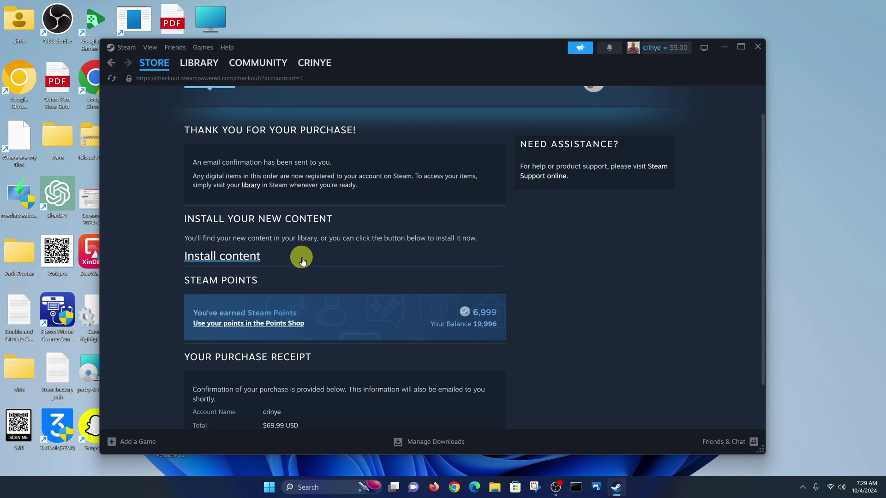
{"action": "scroll", "coordinate": [303, 262], "scroll_direction": "down", "scroll_amount": 1}
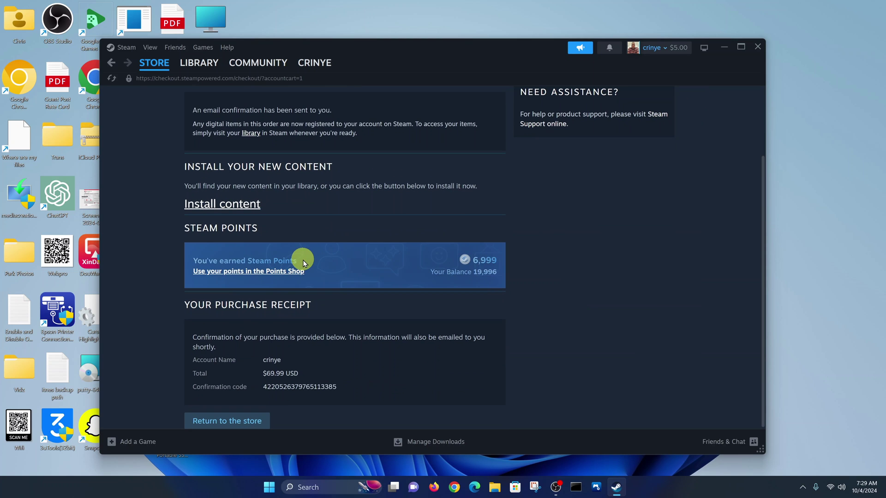
{"action": "scroll", "coordinate": [302, 259], "scroll_direction": "up", "scroll_amount": 2}
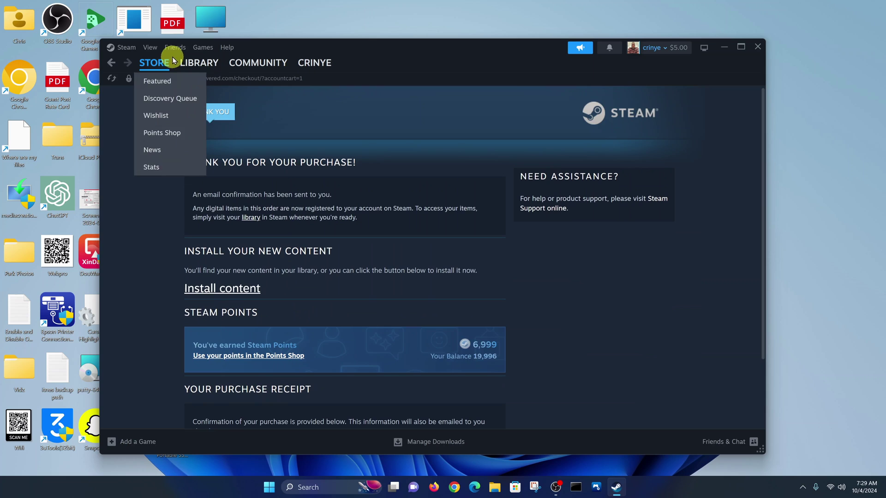
{"action": "left_click", "coordinate": [122, 48]}
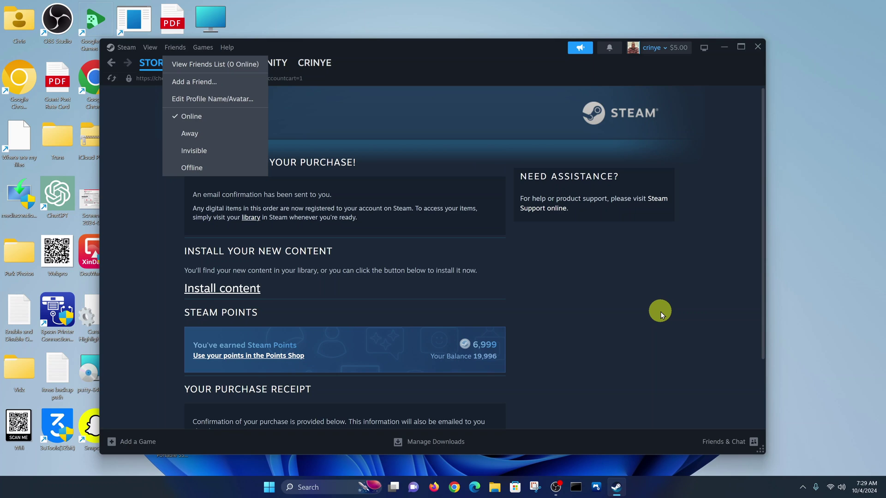
{"action": "left_click", "coordinate": [117, 205]}
{"action": "left_click", "coordinate": [123, 48]}
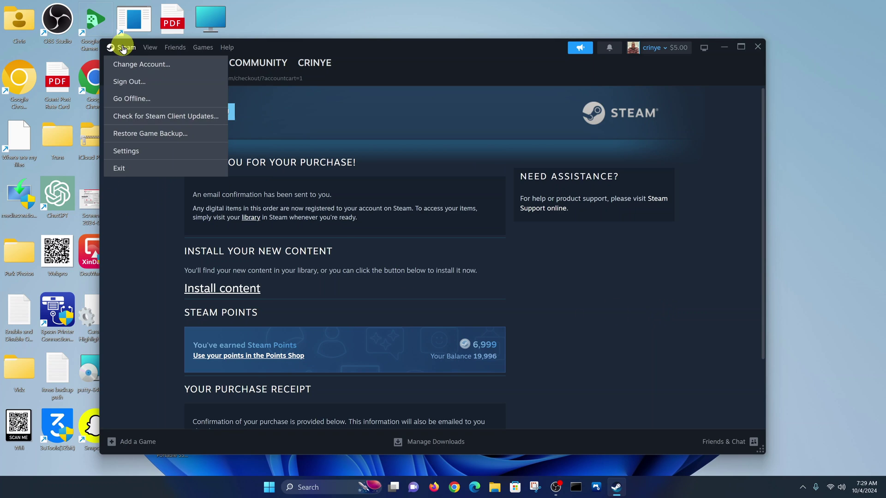
{"action": "left_click", "coordinate": [433, 55]}
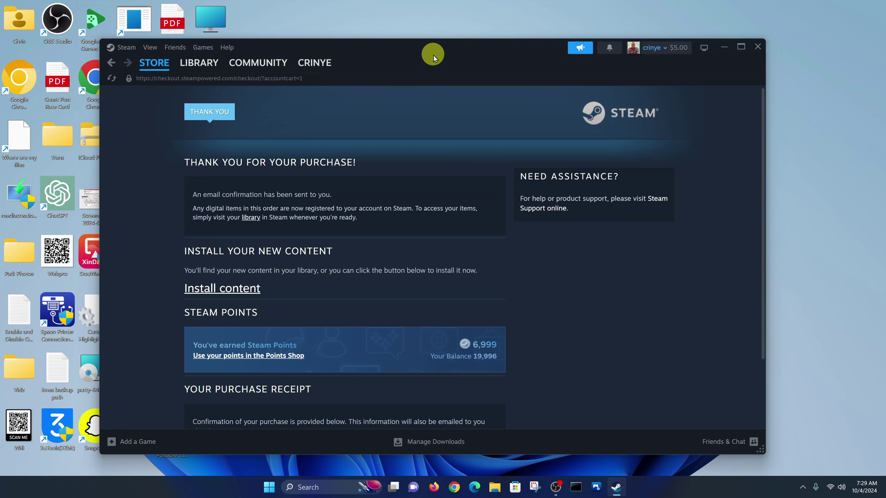
- From the library, open the install dialog for EA SPORTS FC 25 (48.83 GB) on Local Drive (C:)
{"action": "left_click", "coordinate": [196, 63]}
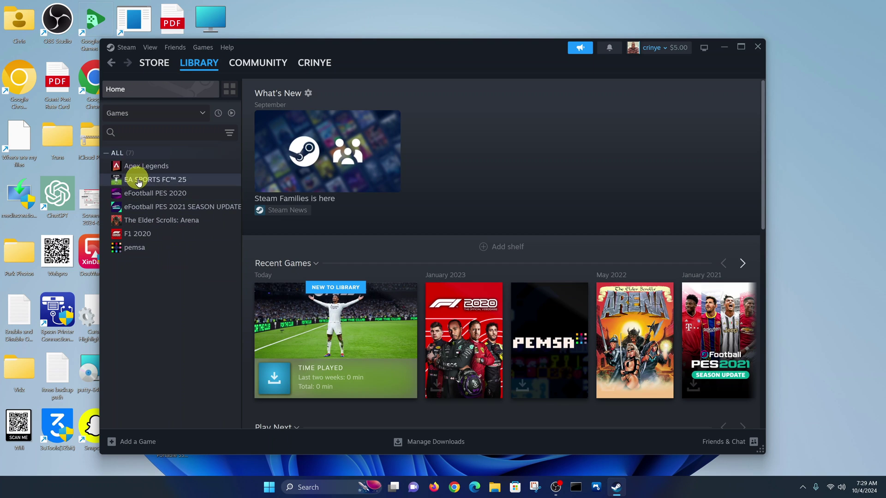
{"action": "left_click", "coordinate": [197, 182]}
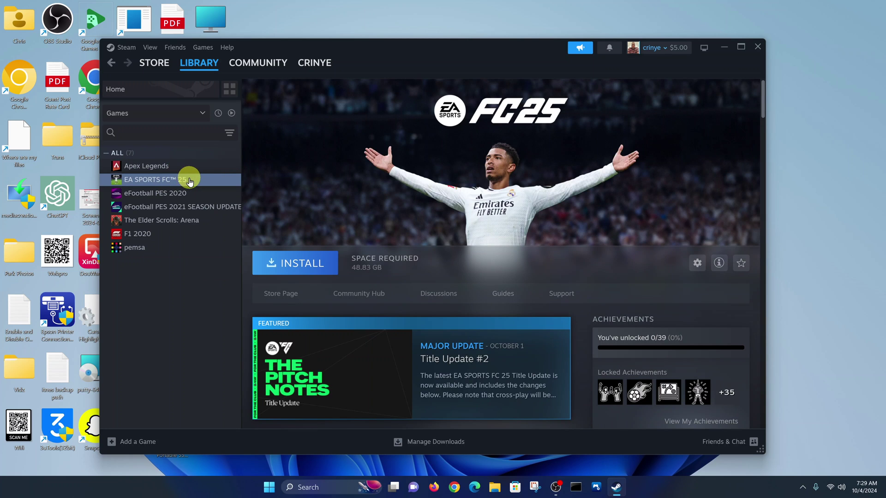
{"action": "left_click", "coordinate": [307, 264]}
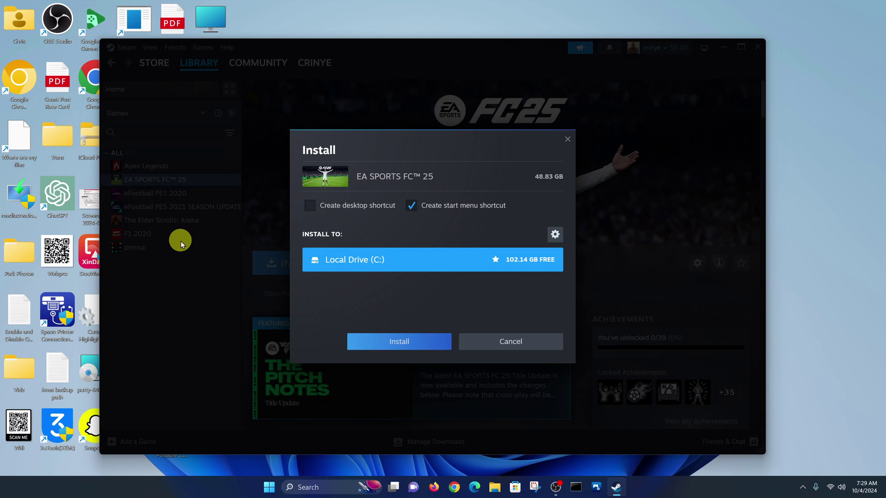
- Keep desktop and Start menu shortcuts enabled and confirm Local Drive (C:) has 102.1 GB free
{"action": "left_click", "coordinate": [317, 211]}
{"action": "left_click", "coordinate": [318, 210]}
{"action": "left_click", "coordinate": [411, 207]}
{"action": "left_click", "coordinate": [307, 206]}
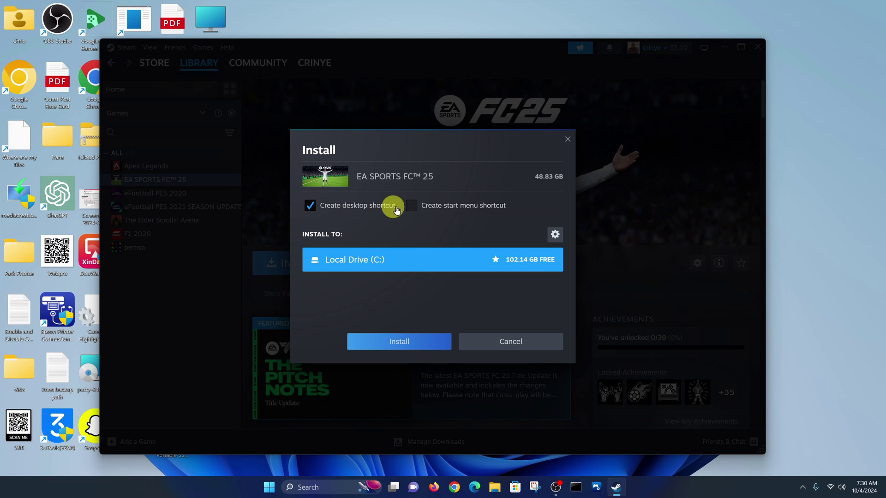
{"action": "left_click", "coordinate": [411, 206]}
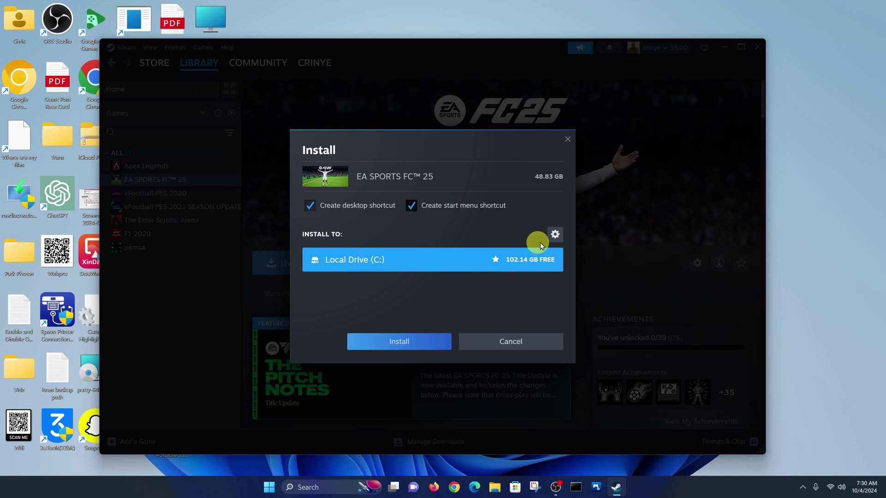
{"action": "left_click", "coordinate": [554, 234]}
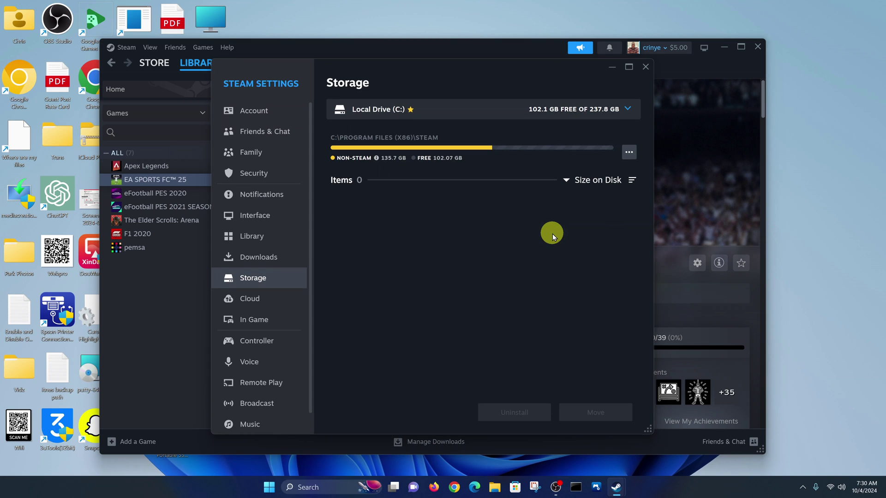
{"action": "left_click", "coordinate": [644, 67]}
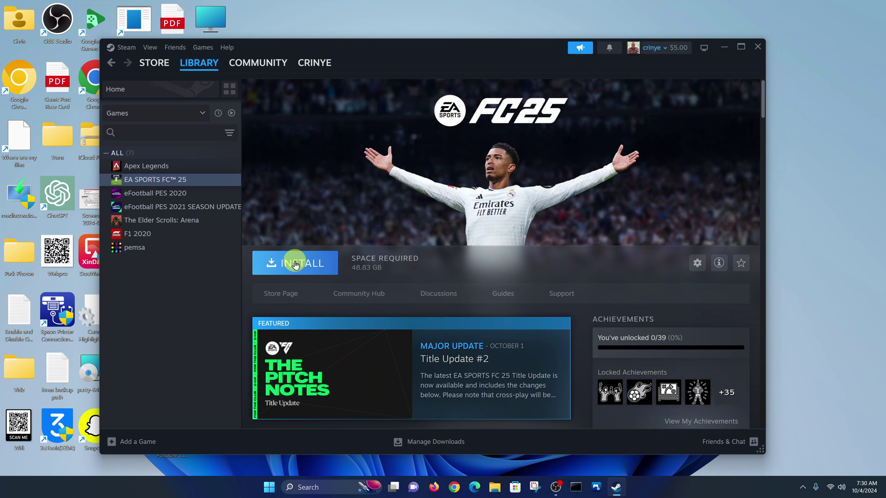
- Confirm installing EA SPORTS FC 25 to Local Drive (C:), bringing up its EULA
{"action": "left_click", "coordinate": [295, 262]}
{"action": "left_click", "coordinate": [530, 341]}
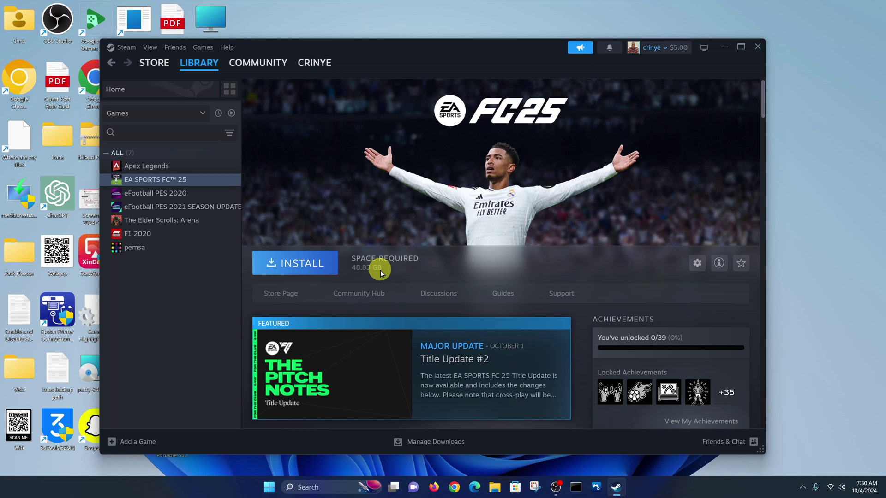
{"action": "left_click", "coordinate": [296, 267]}
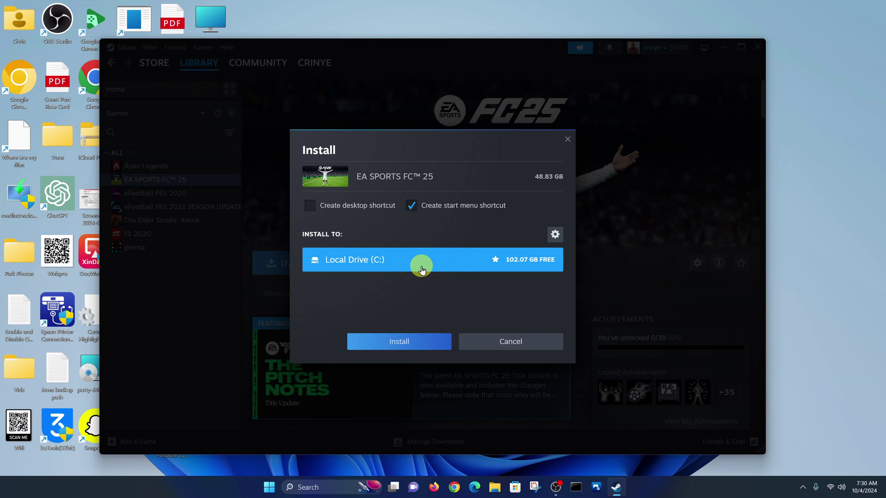
{"action": "left_click", "coordinate": [413, 345]}
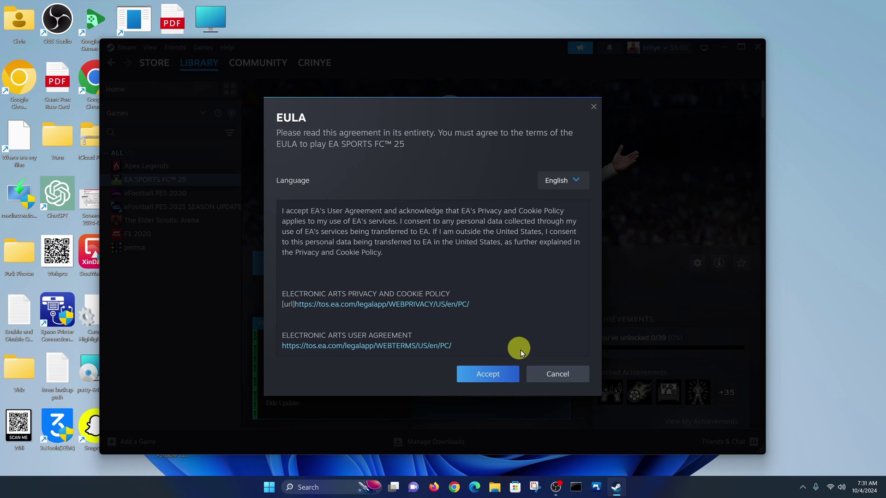
- Accept the EA EULA and let the download finish until Downloads shows 1 of 1 complete
{"action": "left_click", "coordinate": [489, 375]}
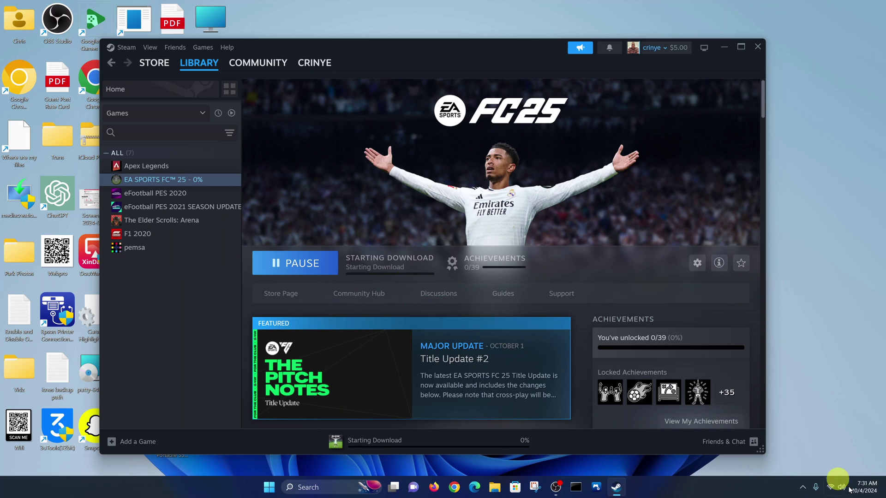
{"action": "mouse_move", "coordinate": [828, 492]}
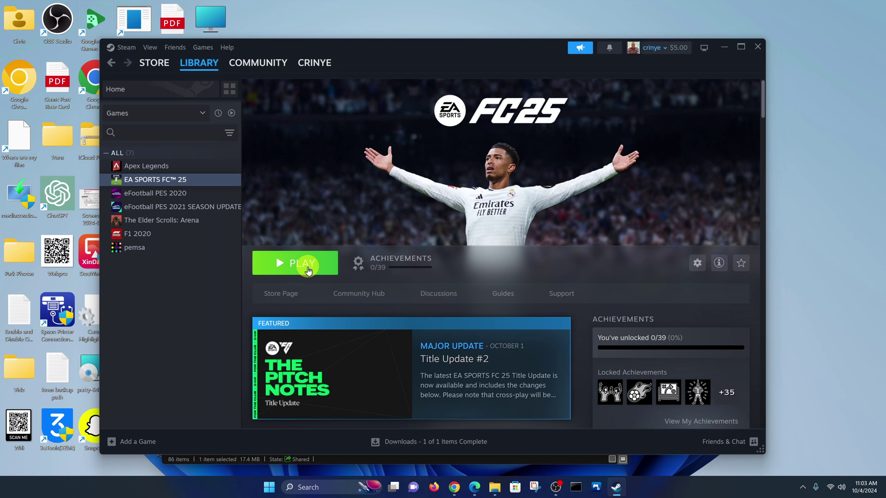
- Move Steam aside, then minimize the OBS Recordings folder and Steam to clear the desktop
{"action": "left_click_drag", "start_coordinate": [392, 46], "coordinate": [348, 138]}
{"action": "left_click", "coordinate": [570, 95]}
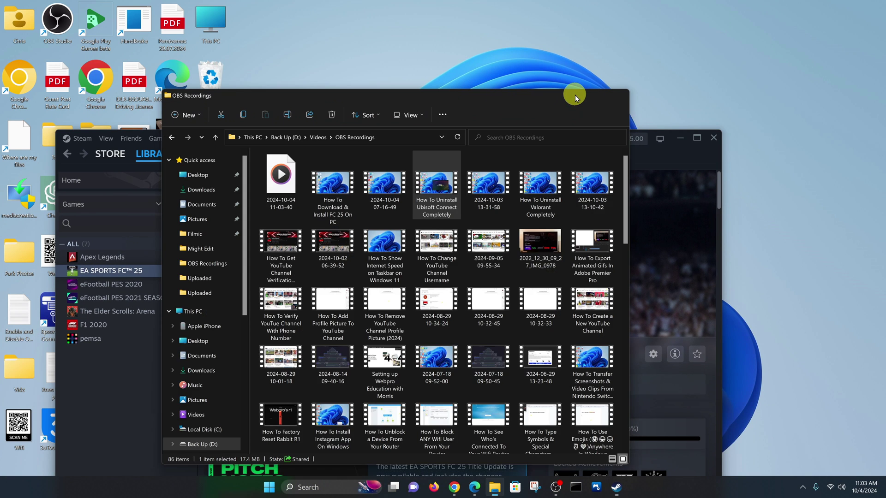
{"action": "left_click", "coordinate": [576, 95]}
{"action": "left_click", "coordinate": [677, 138]}
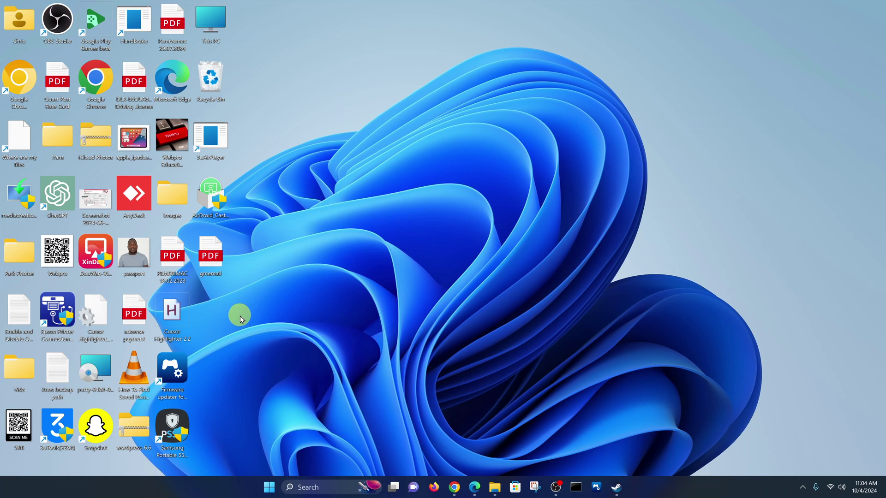
- Search the Start menu for 'fc' and view options for the EA SPORTS FC 25 result
{"action": "left_click", "coordinate": [267, 487]}
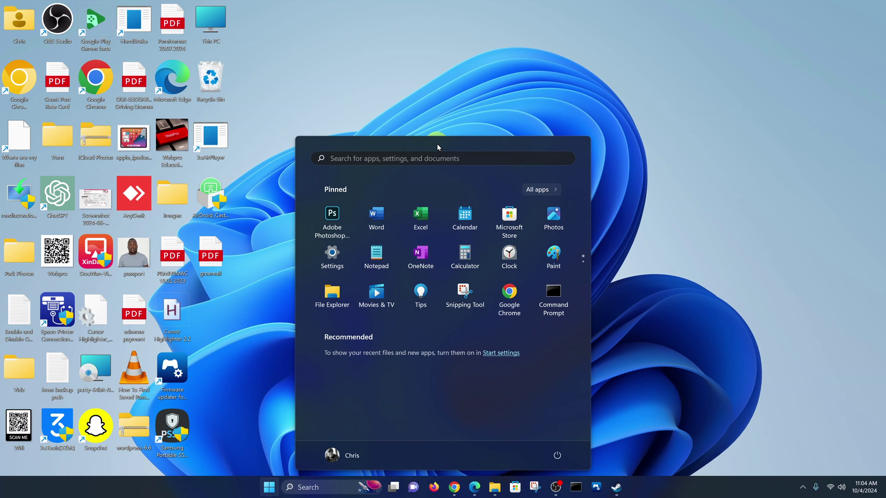
{"action": "type", "text": "fc"}
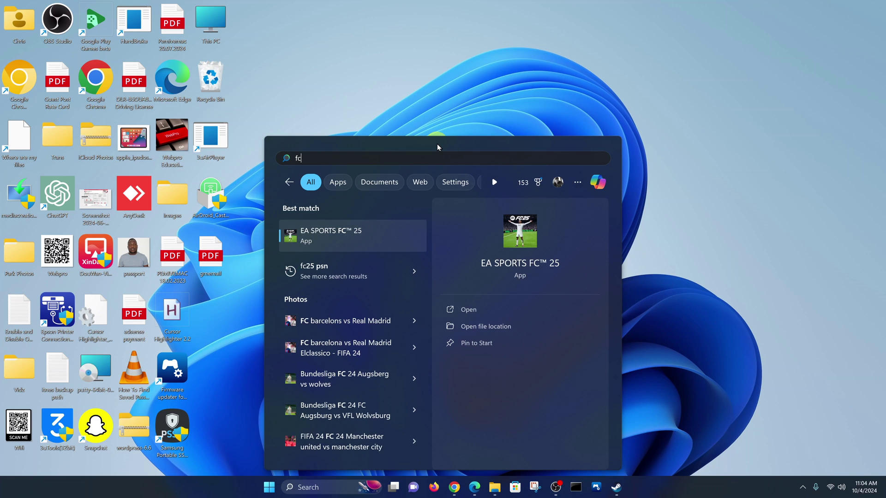
{"action": "right_click", "coordinate": [345, 243]}
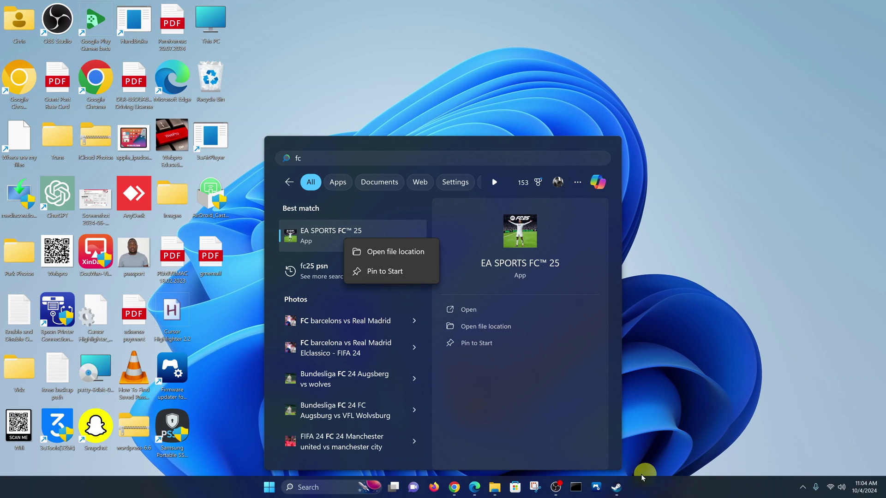
{"action": "left_click", "coordinate": [443, 83]}
- Search 'fc' in the Start menu again and launch the EA SPORTS FC 25 best match
{"action": "mouse_move", "coordinate": [458, 493]}
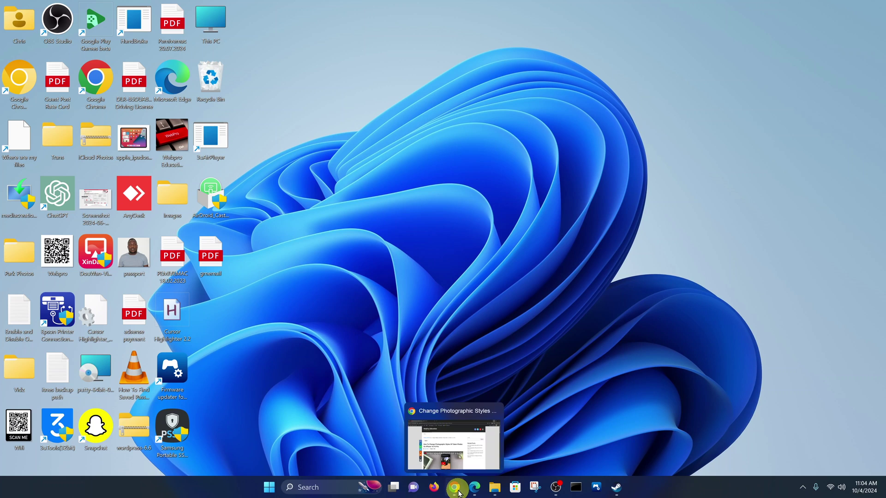
{"action": "left_click", "coordinate": [269, 487]}
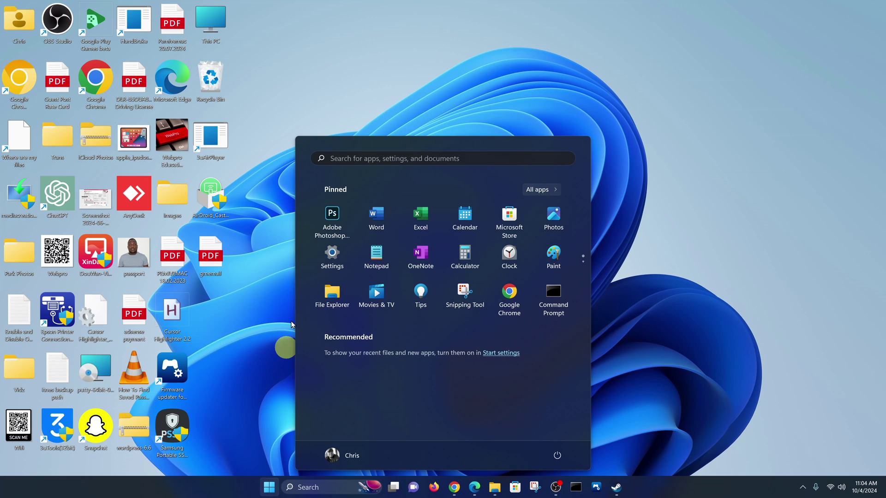
{"action": "left_click", "coordinate": [415, 157]}
{"action": "type", "text": "fc"}
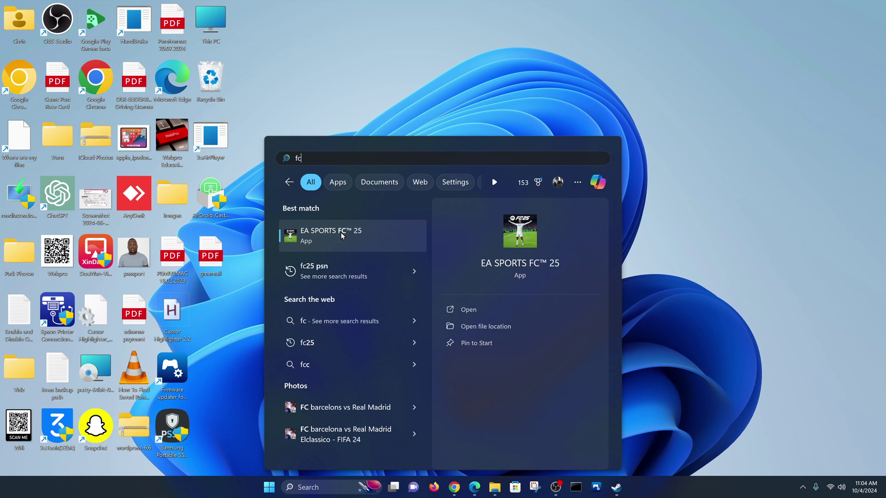
{"action": "left_click", "coordinate": [342, 236]}
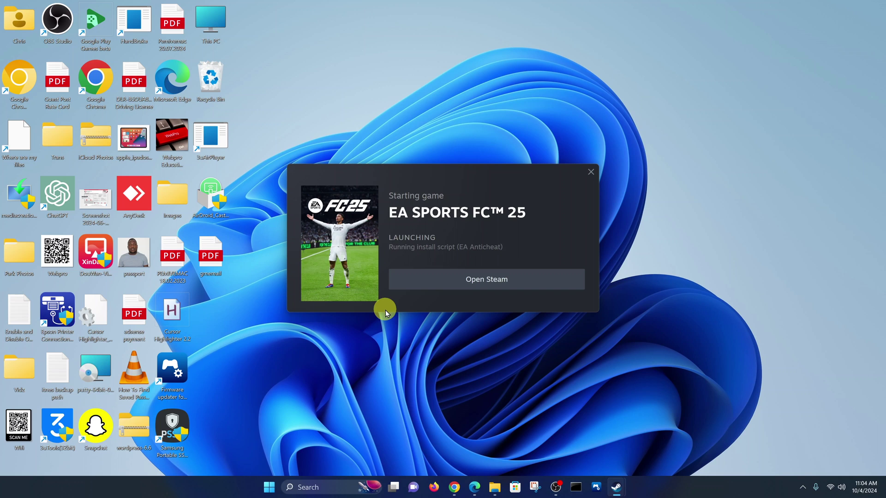
- Bring up the Steam client from the Starting game window and reposition it on screen
{"action": "left_click", "coordinate": [520, 279]}
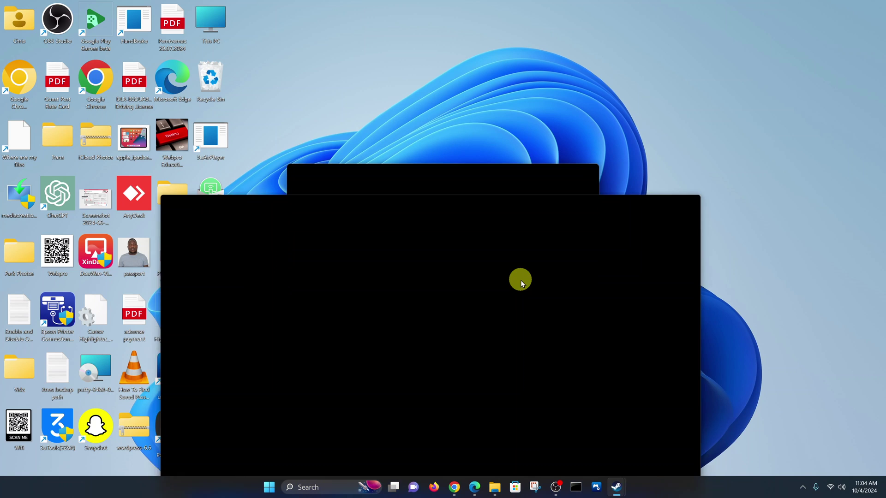
{"action": "left_click_drag", "start_coordinate": [442, 145], "coordinate": [511, 60]}
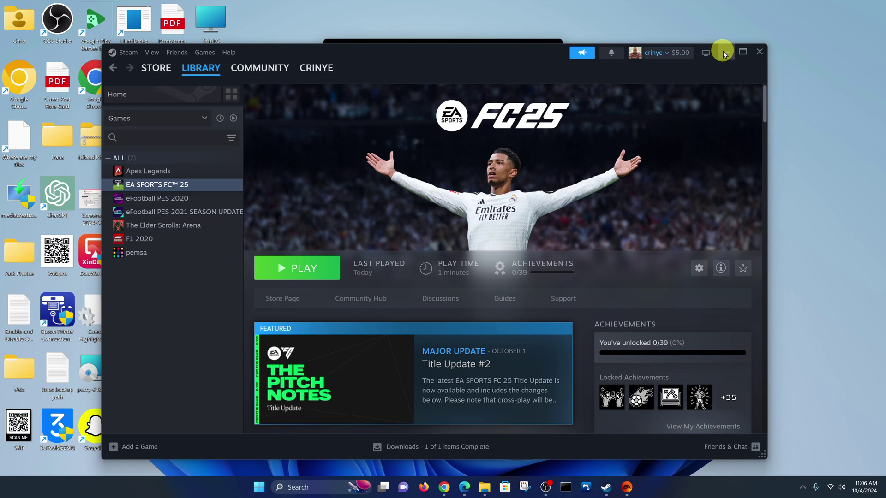
- Sign in on the EA window and link the EA account to Steam via Link Accounts and Get Started
{"action": "left_click", "coordinate": [724, 51]}
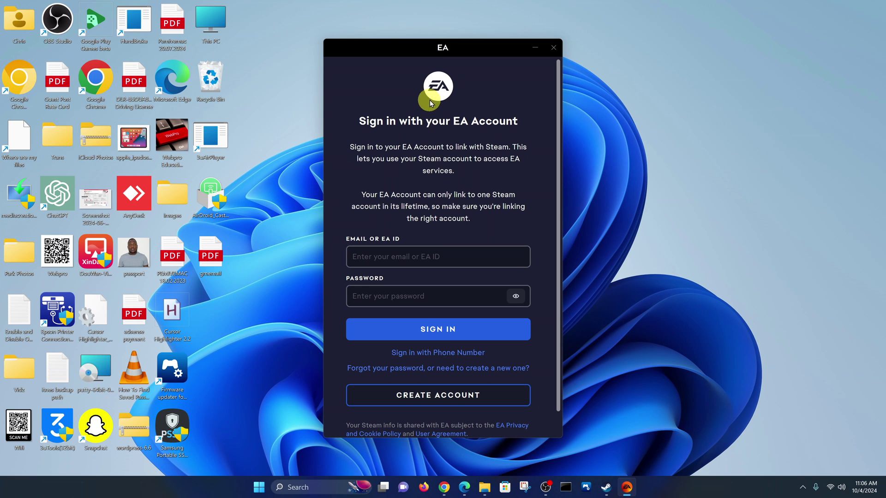
{"action": "left_click", "coordinate": [405, 255]}
{"action": "left_click", "coordinate": [406, 255]}
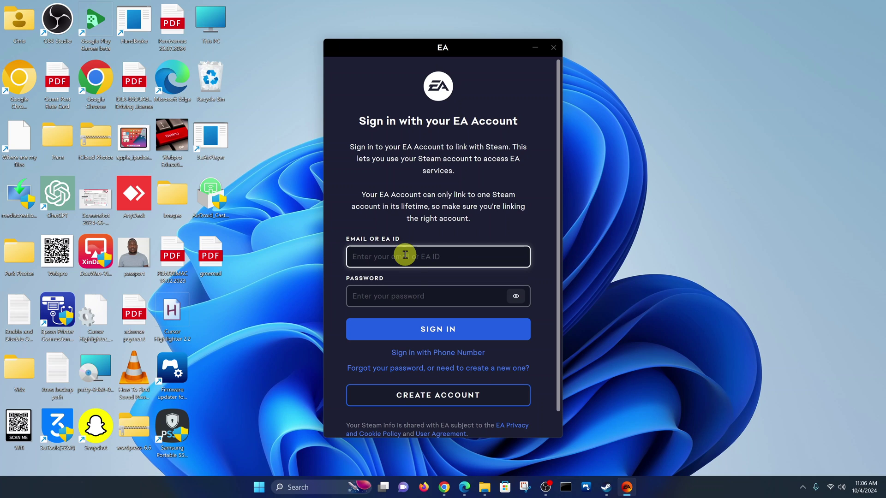
{"action": "left_click", "coordinate": [450, 395]}
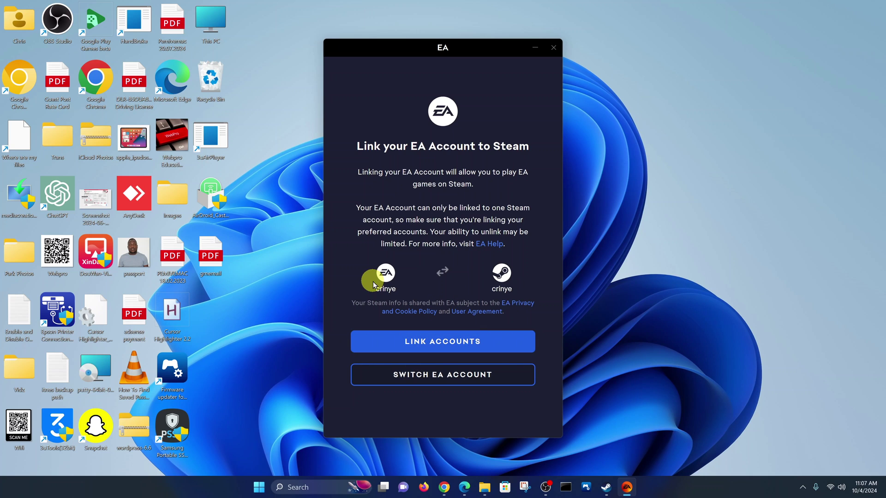
{"action": "left_click", "coordinate": [456, 347]}
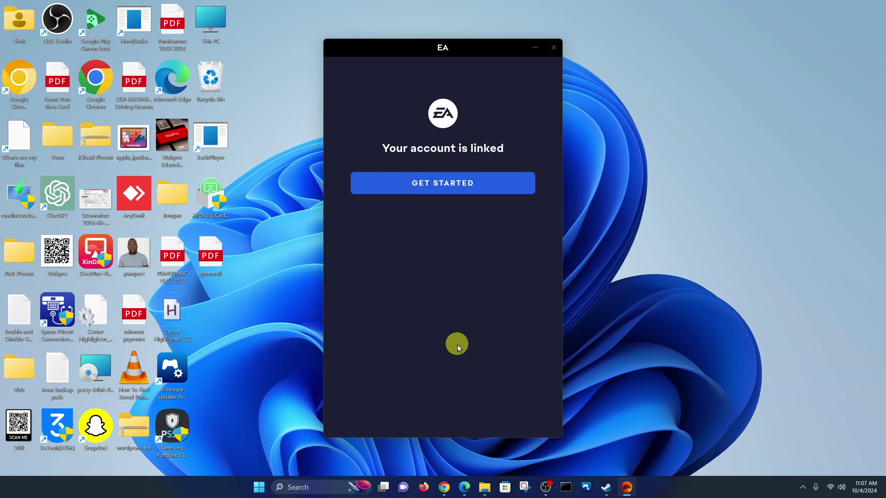
{"action": "left_click", "coordinate": [471, 186]}
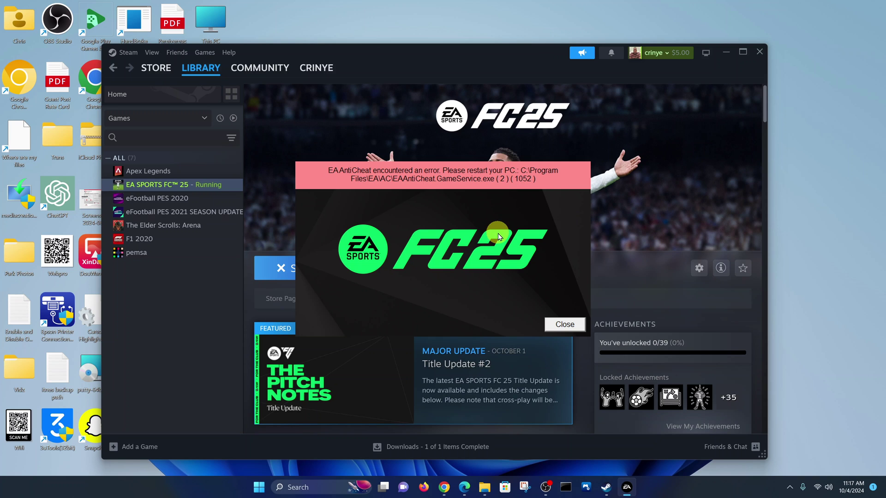
- Dismiss the AntiCheat error (code 1052), close the EA app and Steam, and clear the EA notification
{"action": "left_click", "coordinate": [564, 323]}
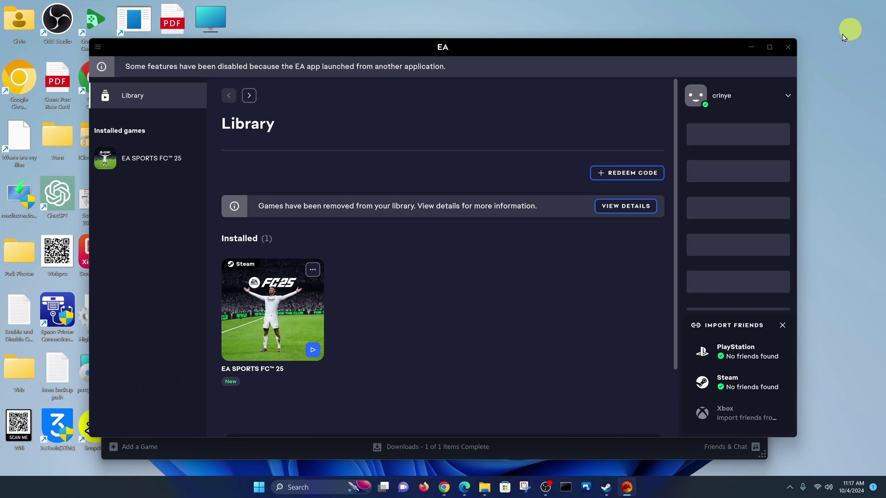
{"action": "left_click", "coordinate": [788, 47]}
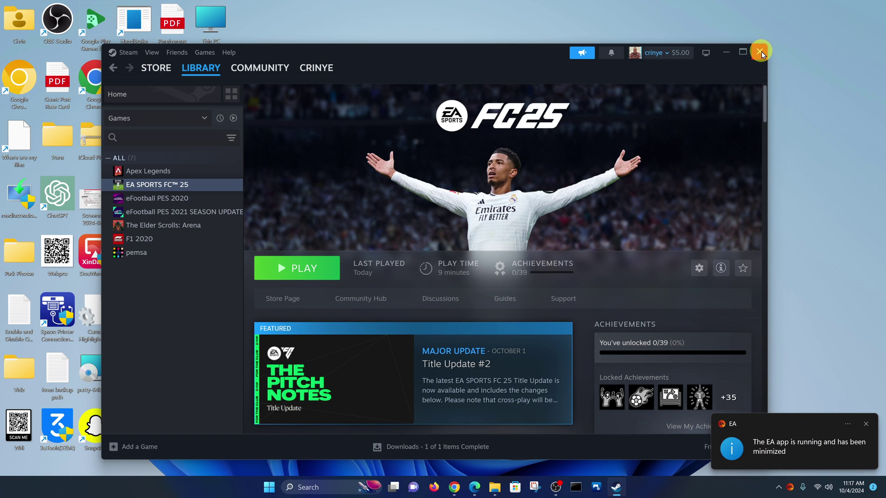
{"action": "left_click", "coordinate": [760, 51]}
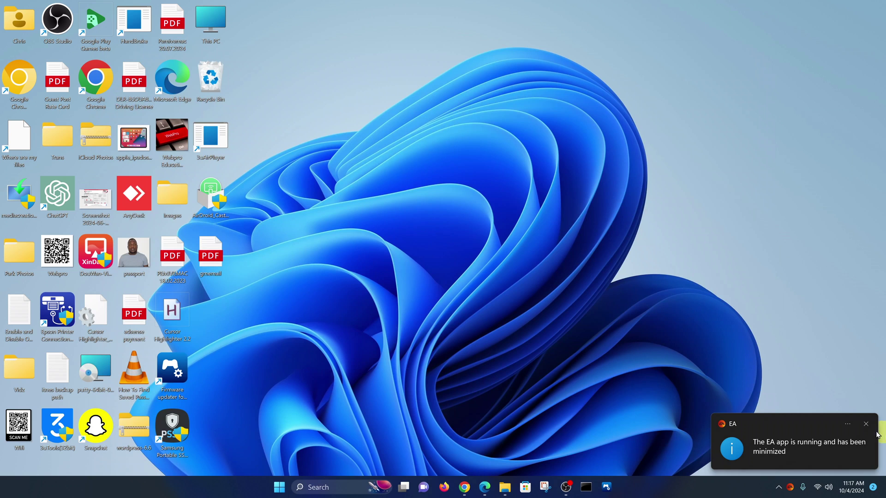
{"action": "left_click", "coordinate": [865, 424]}
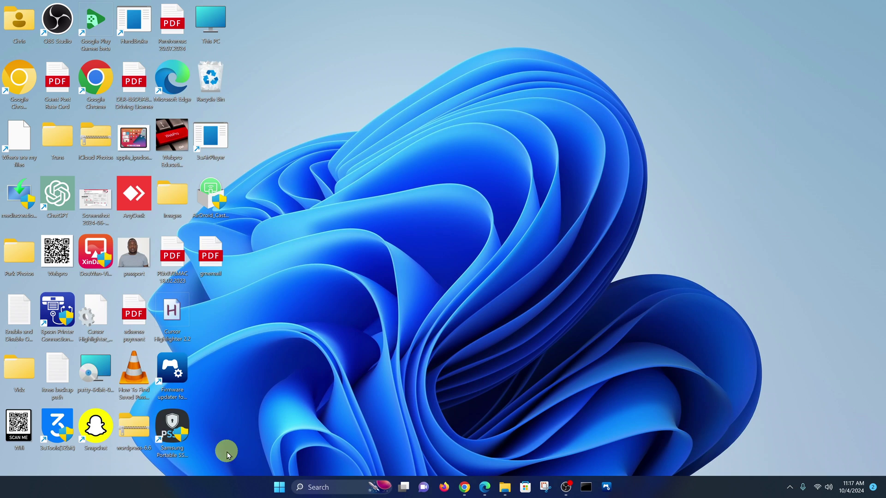
- Restart the PC from the Start menu's Power options
{"action": "left_click", "coordinate": [279, 488]}
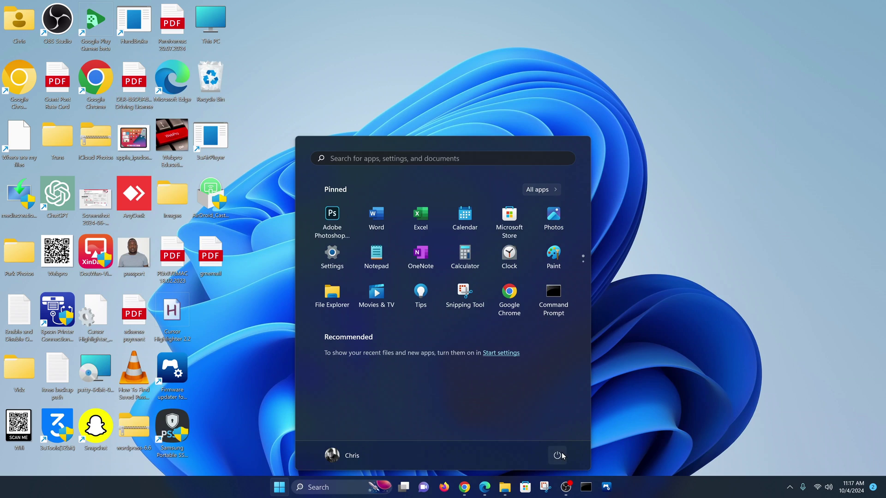
{"action": "left_click", "coordinate": [559, 456]}
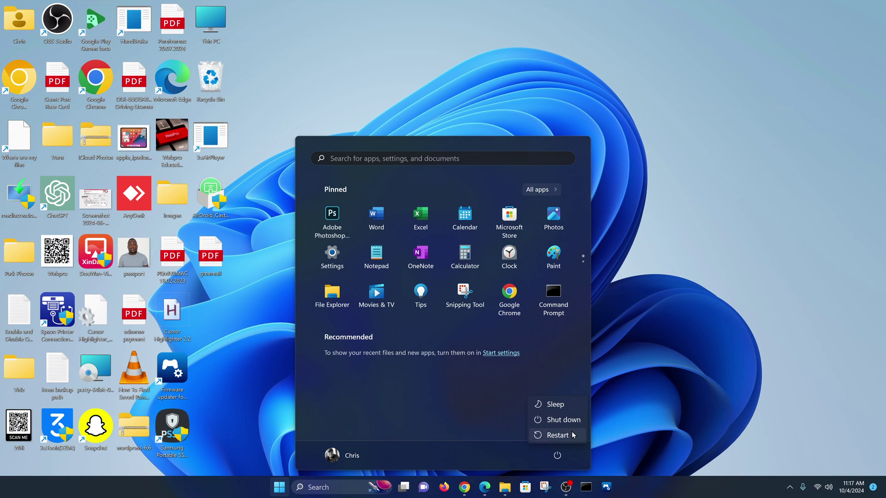
{"action": "mouse_move", "coordinate": [566, 492]}
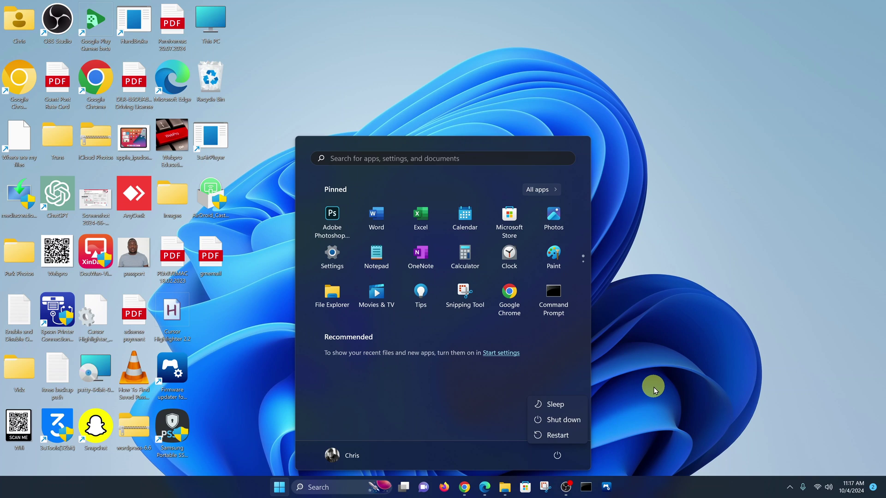
{"action": "left_click", "coordinate": [654, 390]}
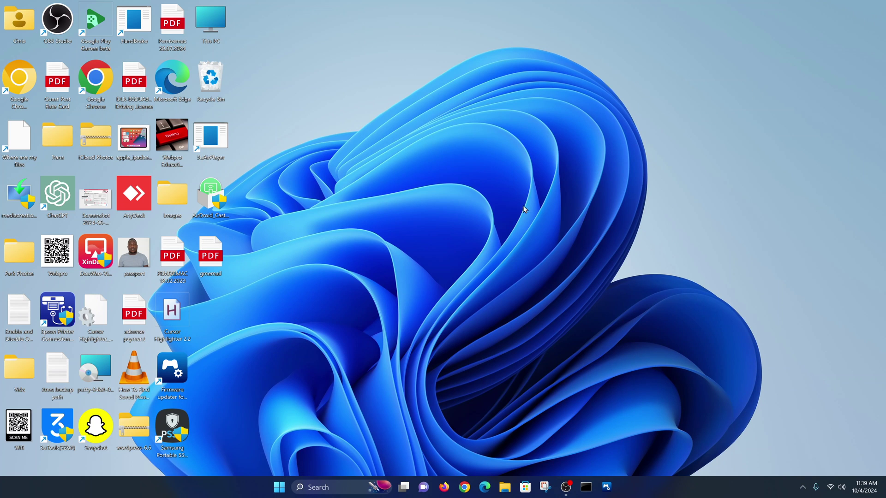
- After reboot, search 'steam' in the Start menu and launch the Steam best match
{"action": "left_click", "coordinate": [279, 487]}
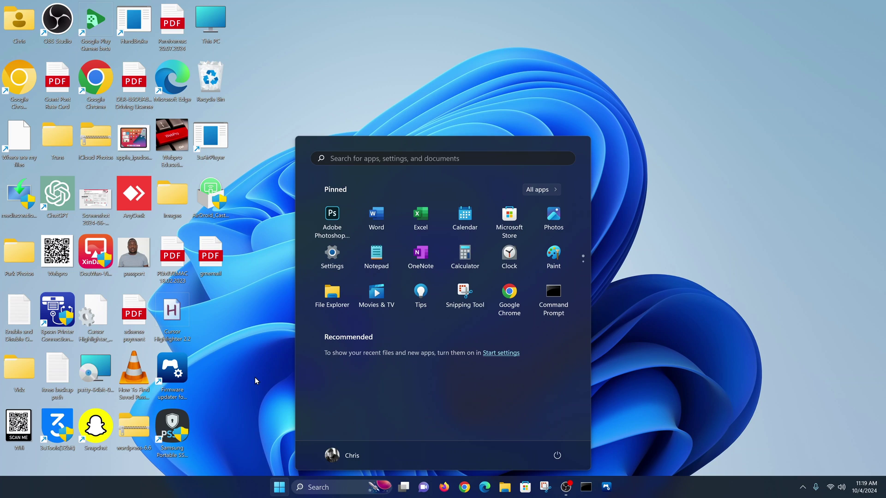
{"action": "left_click", "coordinate": [608, 283]}
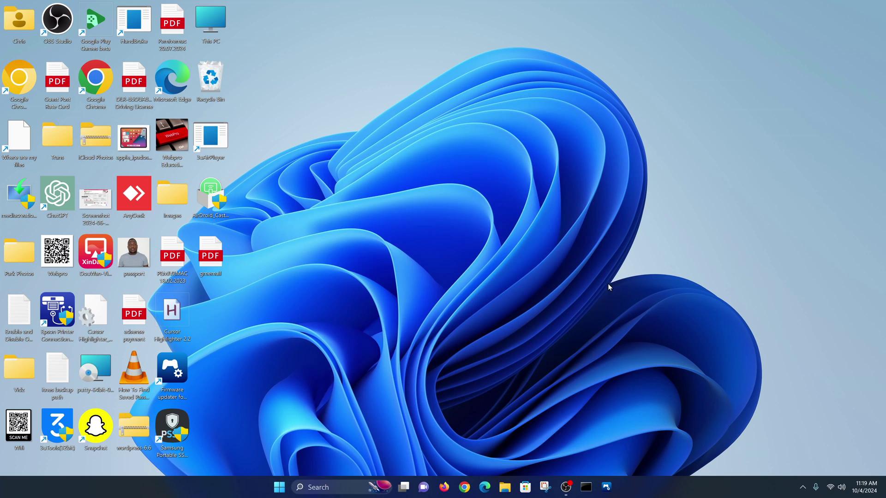
{"action": "left_click", "coordinate": [279, 488]}
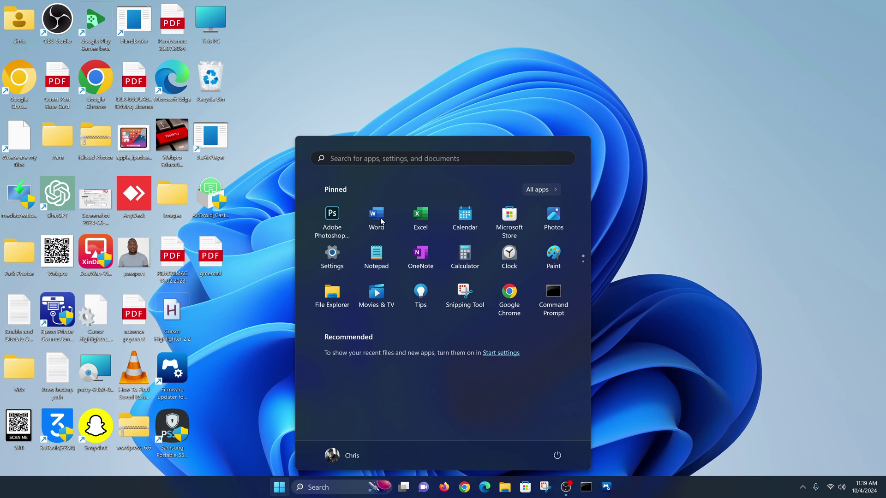
{"action": "left_click", "coordinate": [405, 159]}
{"action": "type", "text": "steam"}
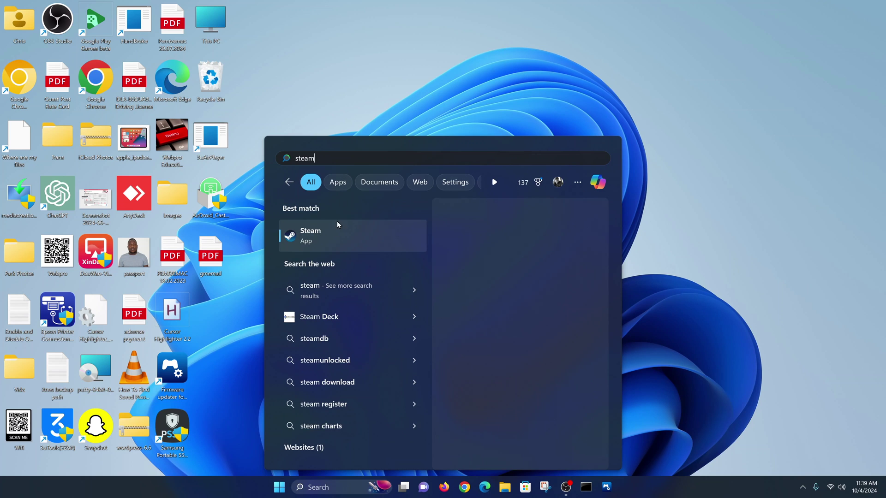
{"action": "left_click", "coordinate": [336, 229]}
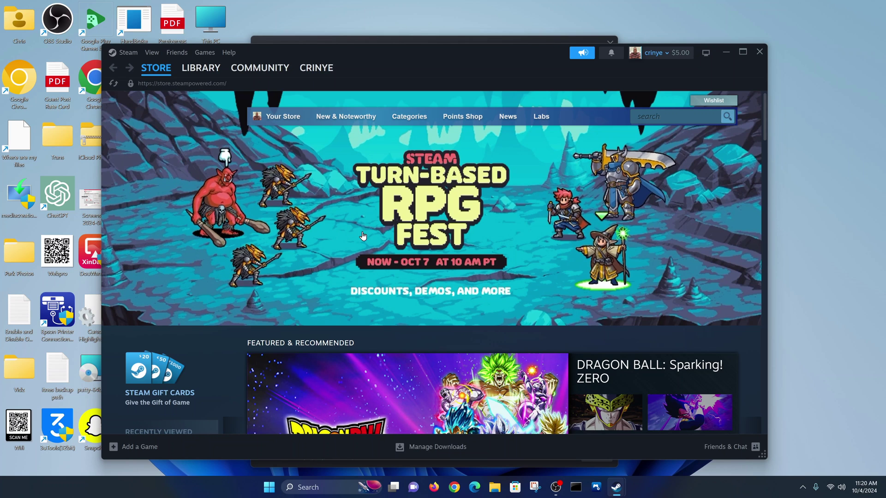
- Play EA SPORTS FC 25 from the Steam library until it shows Running with its splash screen
{"action": "left_click", "coordinate": [201, 69]}
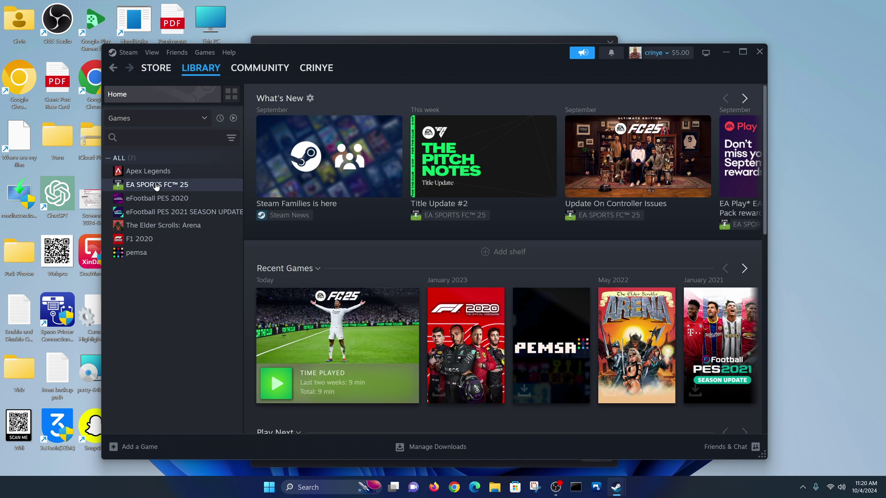
{"action": "left_click", "coordinate": [156, 185]}
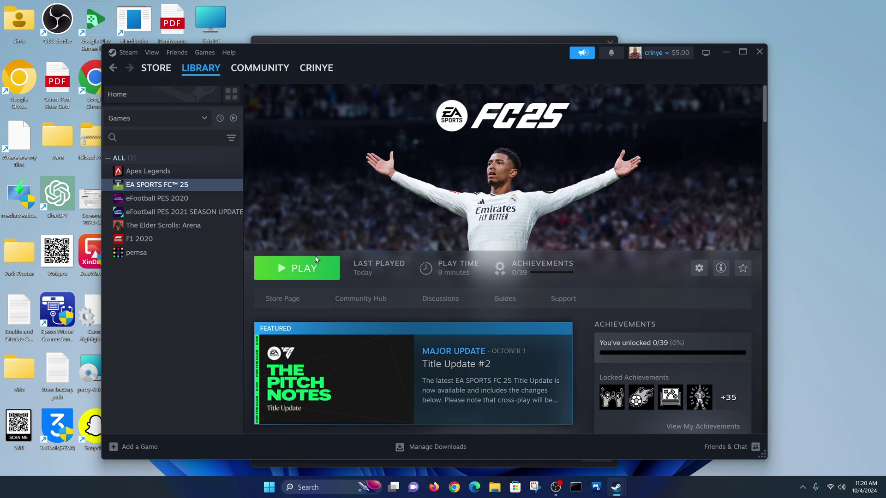
{"action": "left_click", "coordinate": [302, 276]}
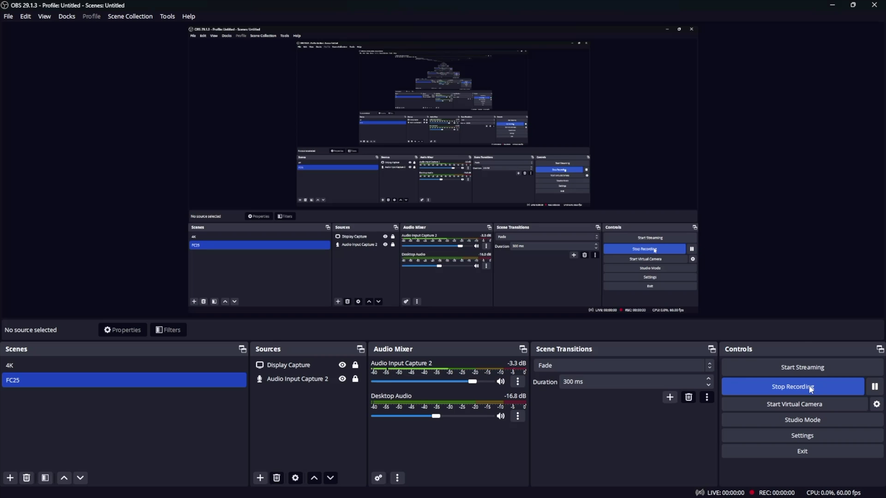
- Minimize the OBS Studio window to reveal the bare desktop
{"action": "left_click", "coordinate": [832, 4]}
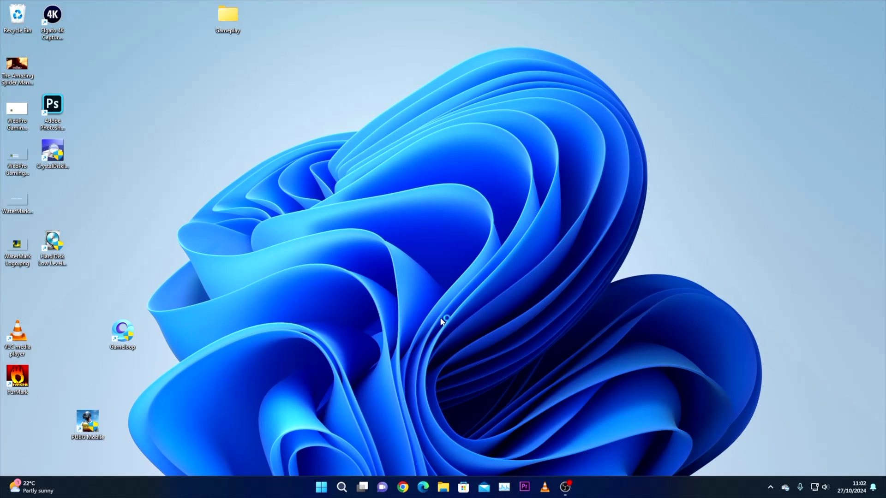
- Launch Steam from a Start menu search for 'stem'
{"action": "left_click", "coordinate": [322, 488]}
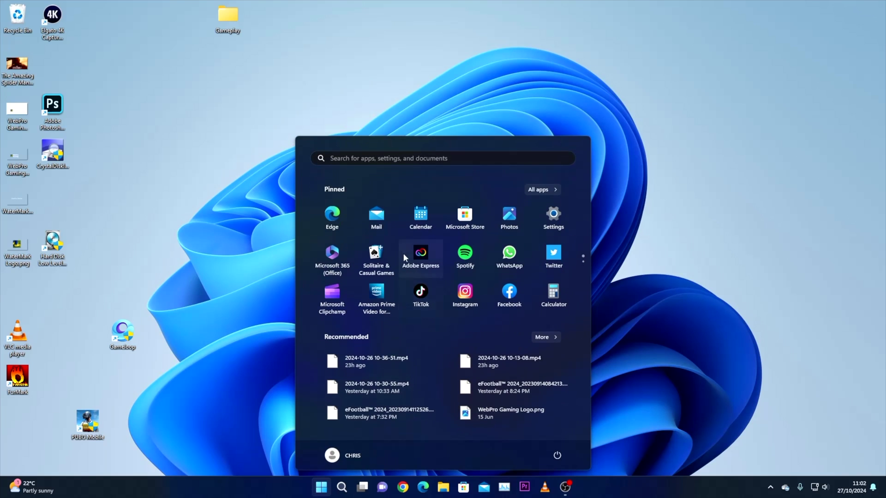
{"action": "left_click", "coordinate": [422, 158]}
{"action": "type", "text": "stem"}
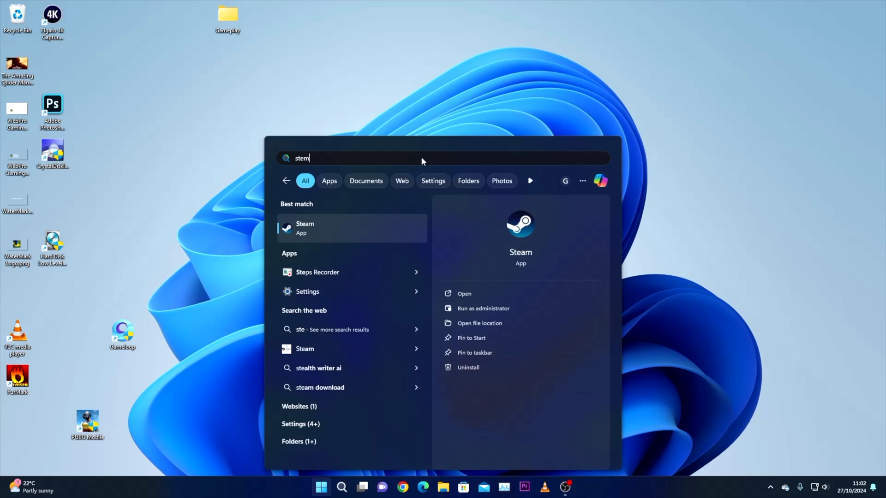
{"action": "key", "text": "Return"}
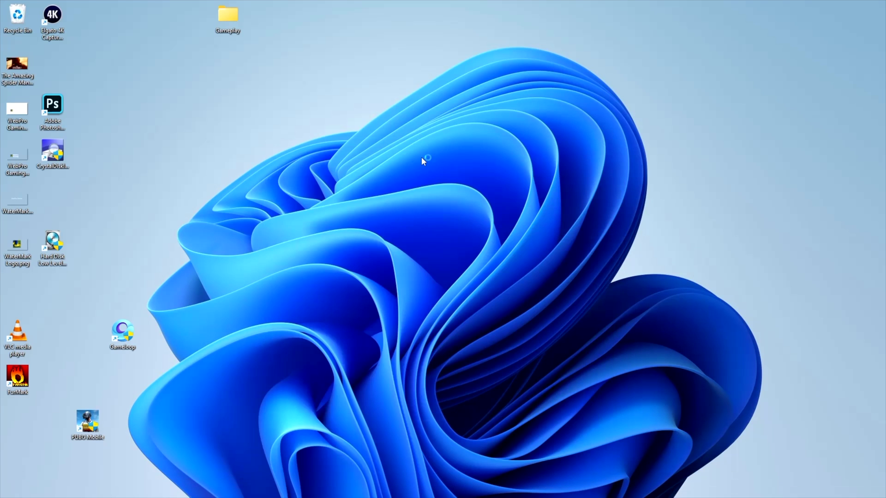